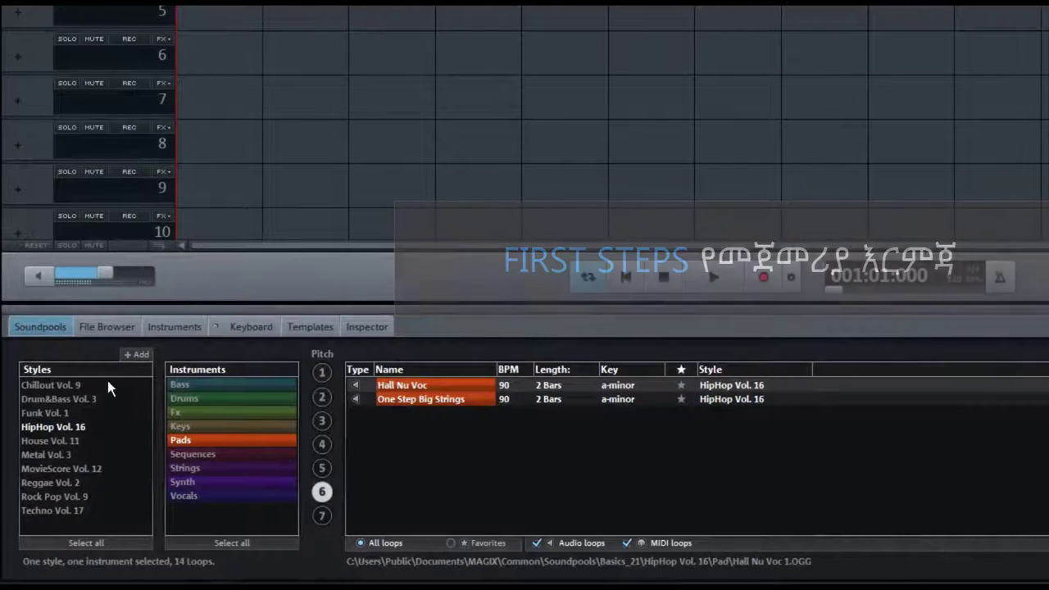
- Look through the Chillout Vol. 9 and Funk Vol. 1 soundpool styles and select House Vol. 11
left_click(80, 390)
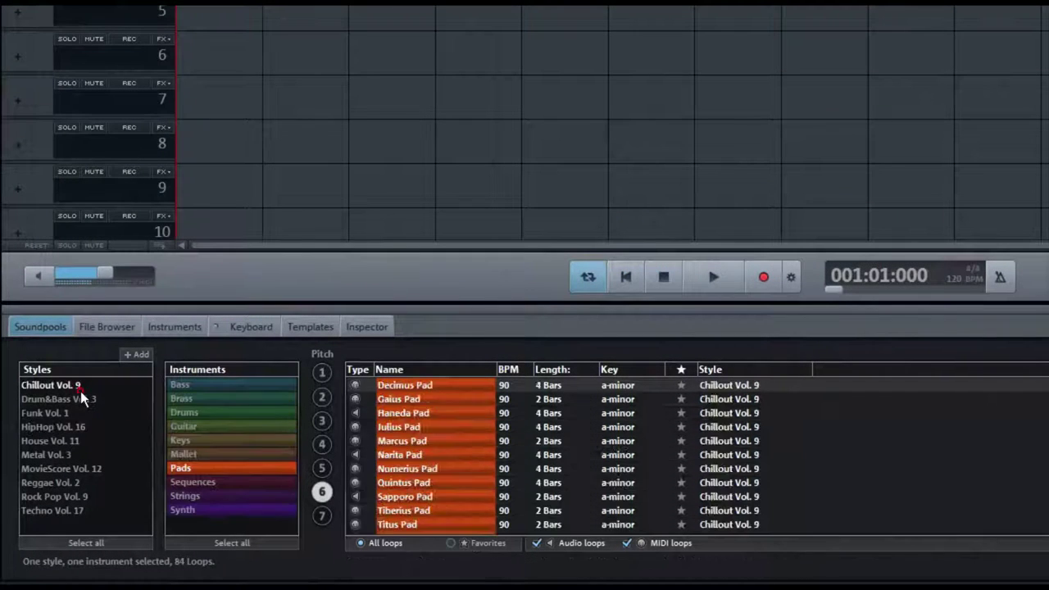
left_click(66, 412)
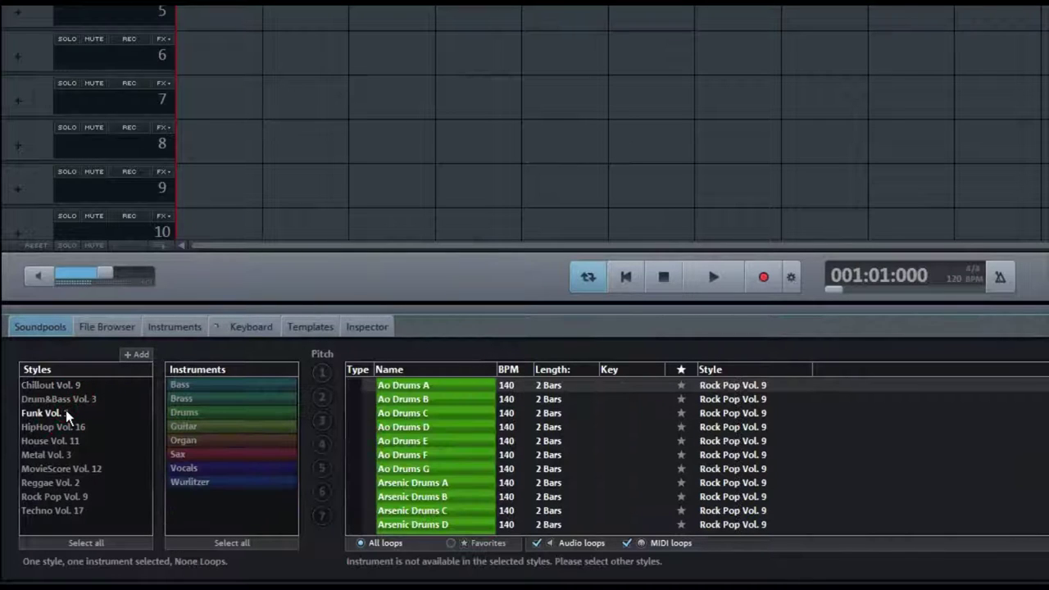
left_click(54, 440)
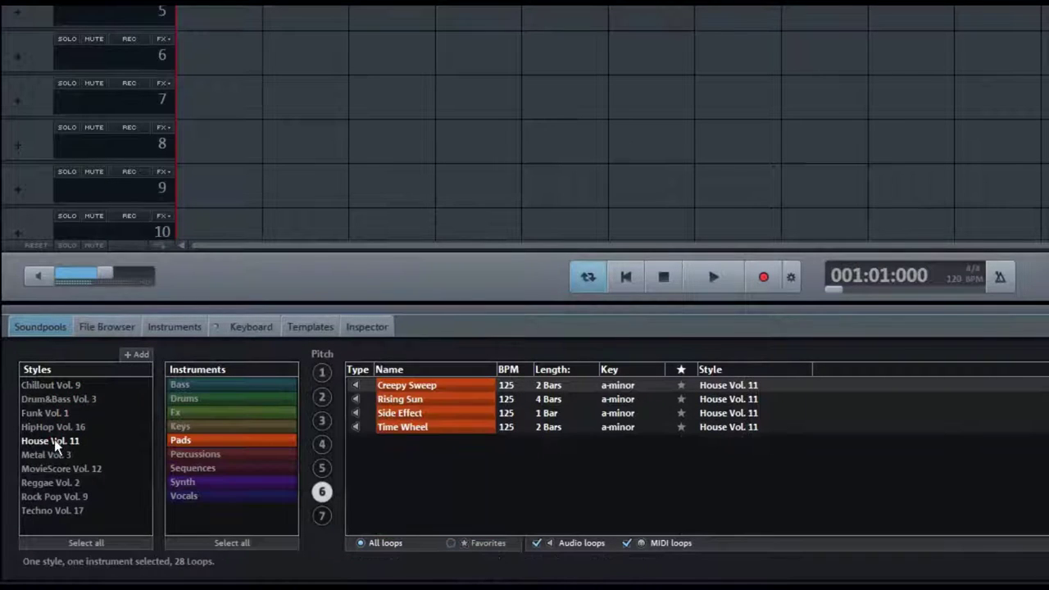
- Browse the House Vol. 11 keys and drum loops and preview the House Organ Bass loop at different pitches, including pitch 4
left_click(204, 426)
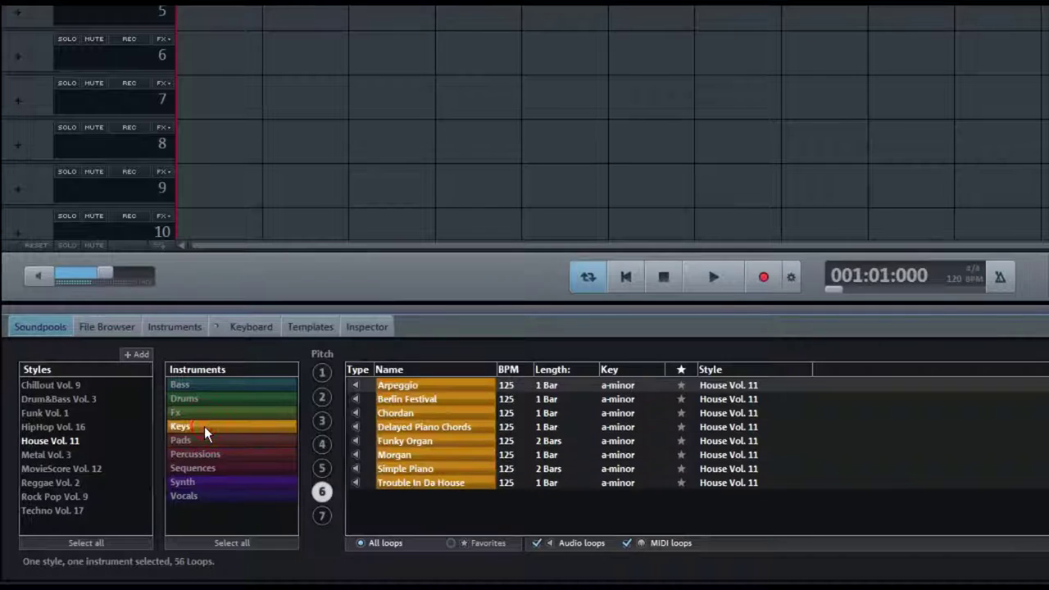
left_click(213, 401)
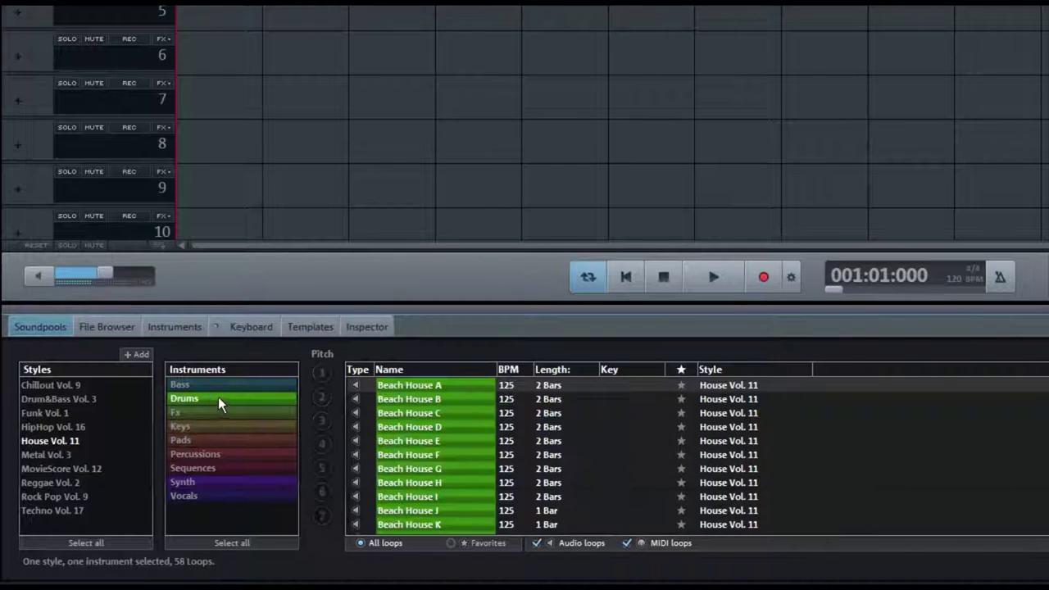
left_click(225, 383)
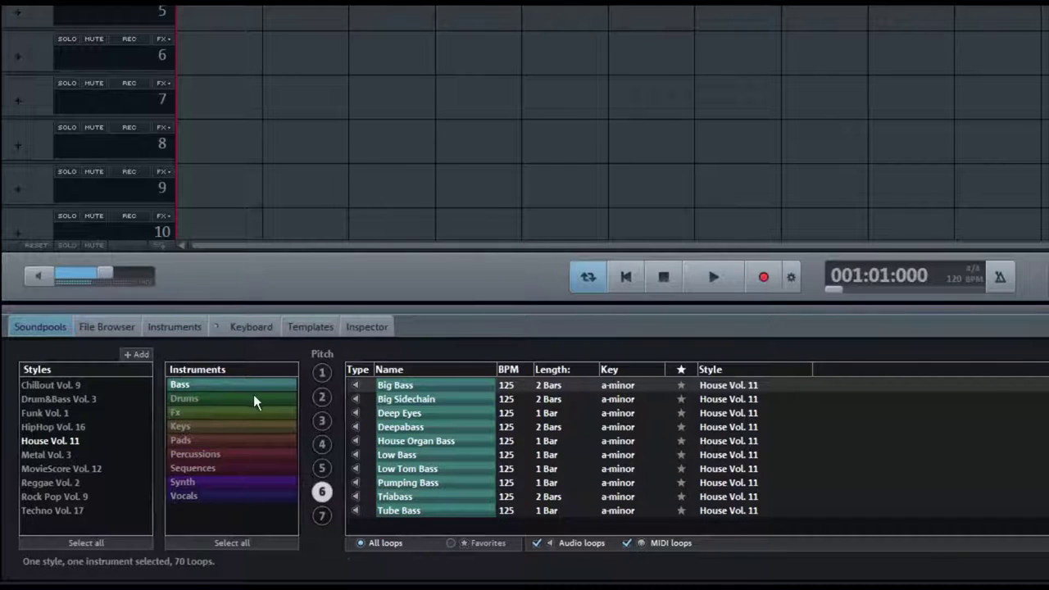
left_click(417, 443)
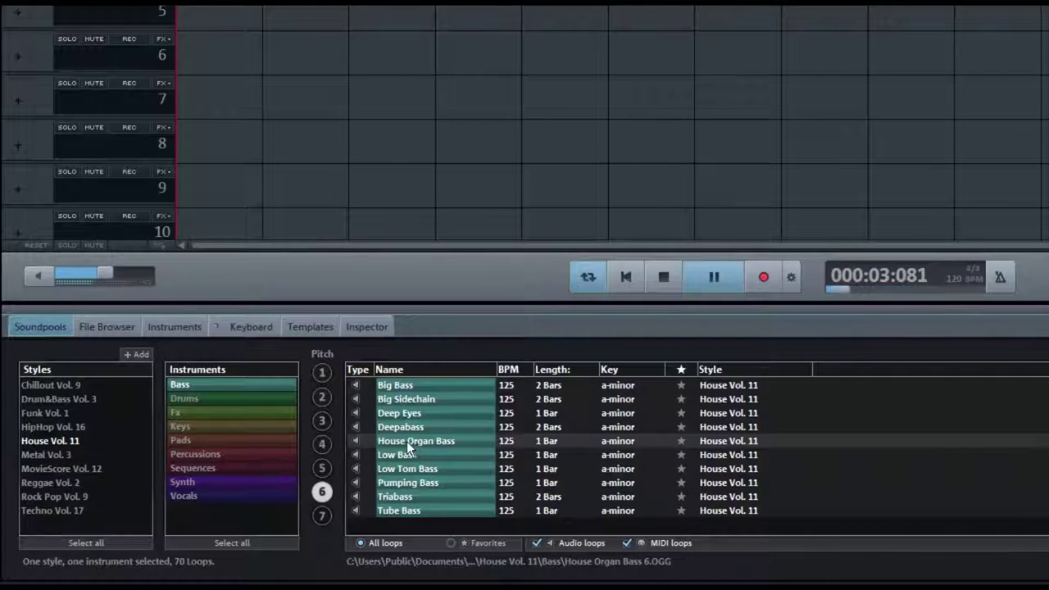
left_click(322, 443)
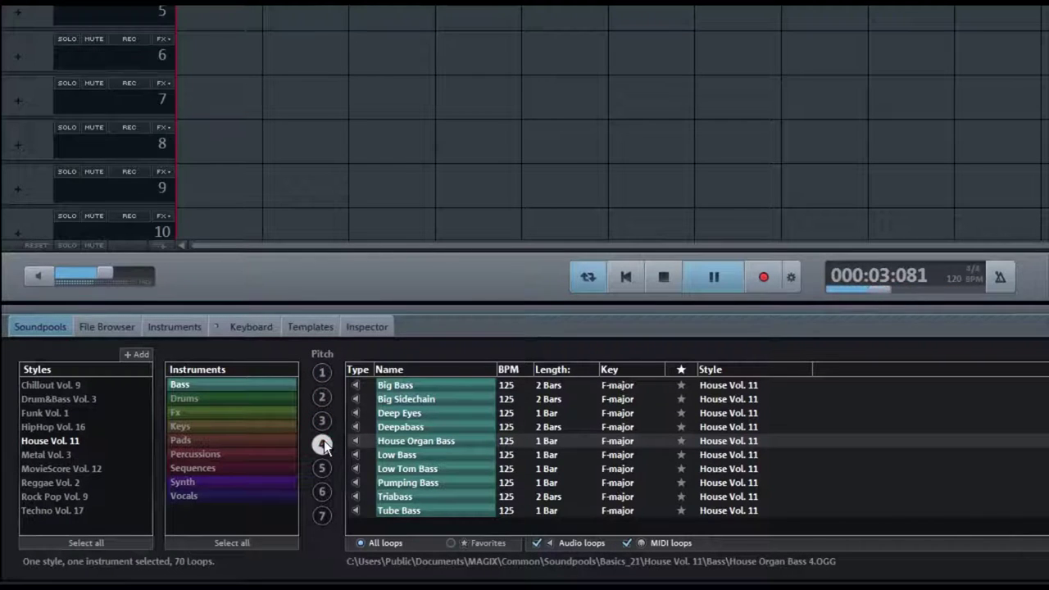
left_click(325, 397)
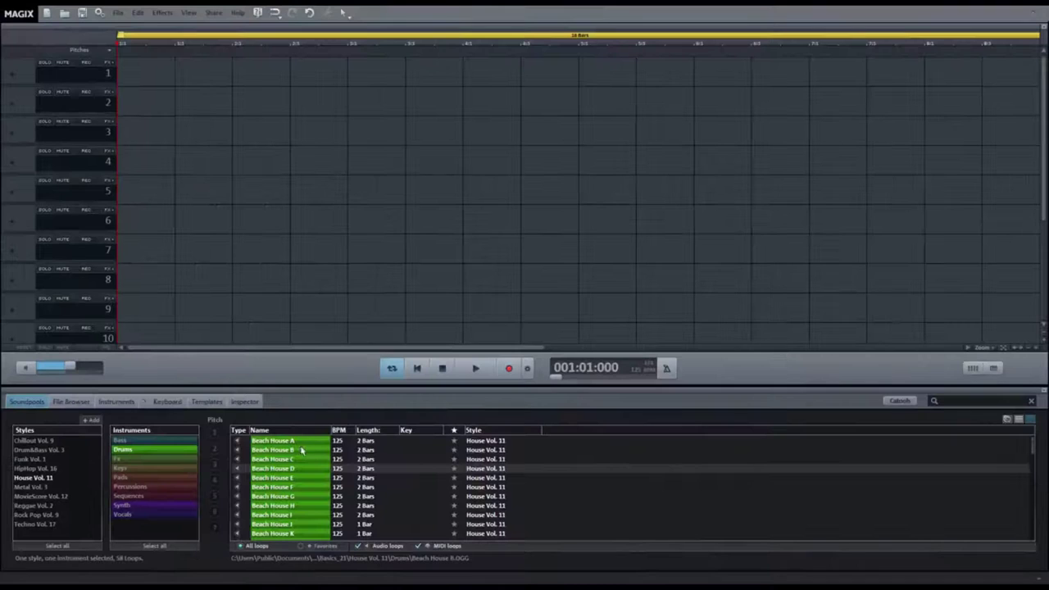
- Place two Beach House A drum loops end to end on track 1 and move the second one to the start of track 2
left_click_drag(287, 442, 162, 78)
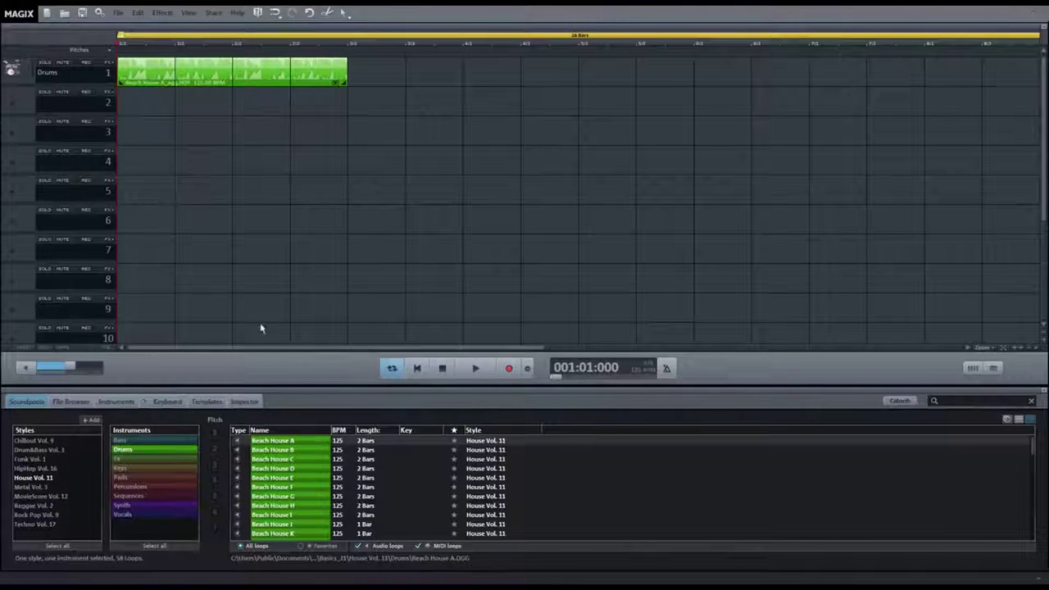
left_click_drag(284, 442, 397, 74)
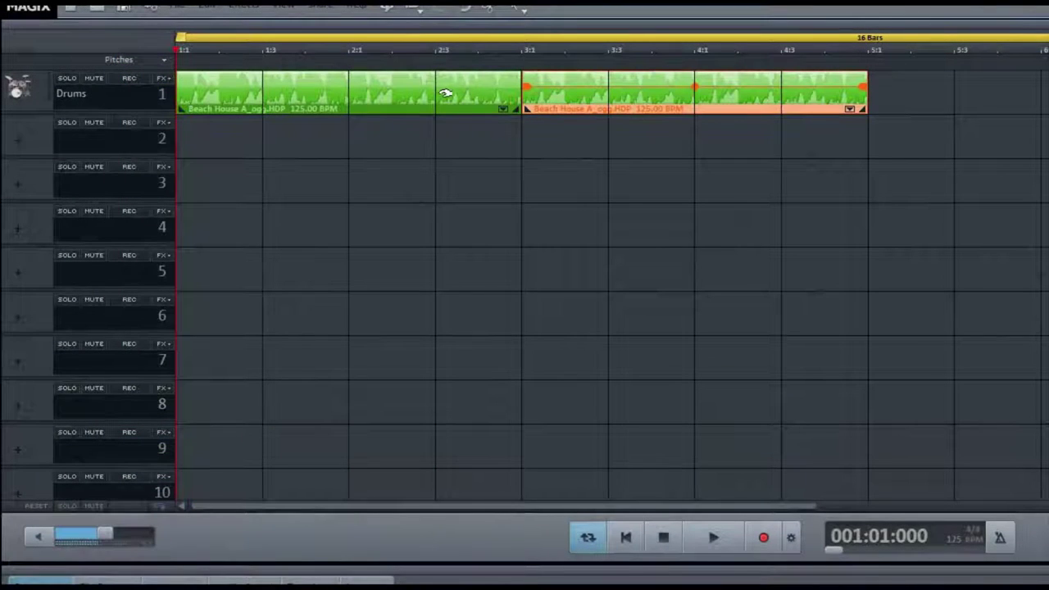
left_click(443, 92)
left_click(600, 93)
left_click_drag(600, 100, 255, 142)
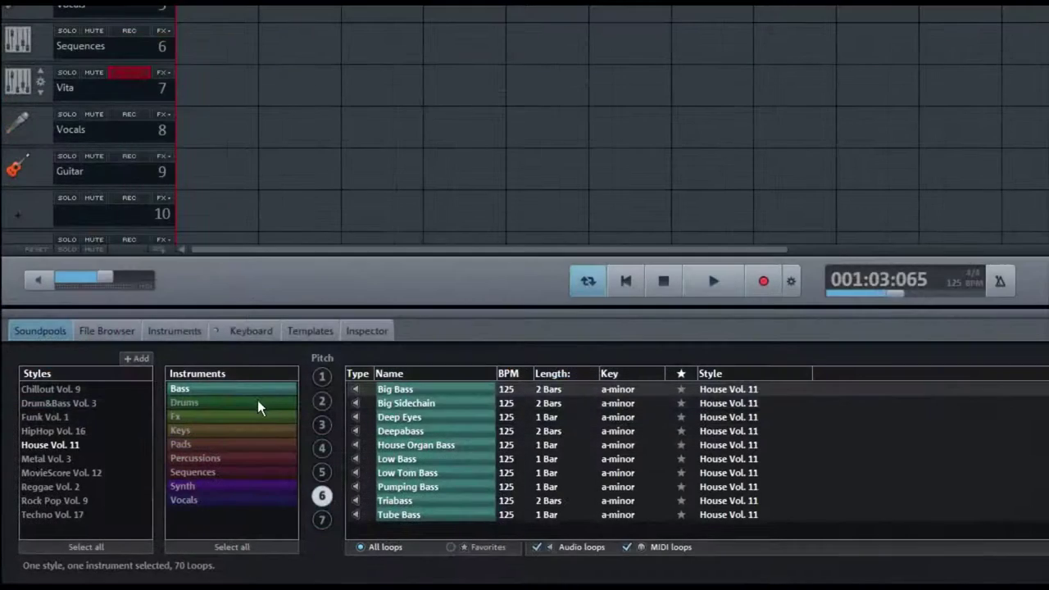
- Preview House Vol. 11 drum loops from the Beach House, Ny House and Rolling Beat sets, ending with Beach House A
left_click(171, 452)
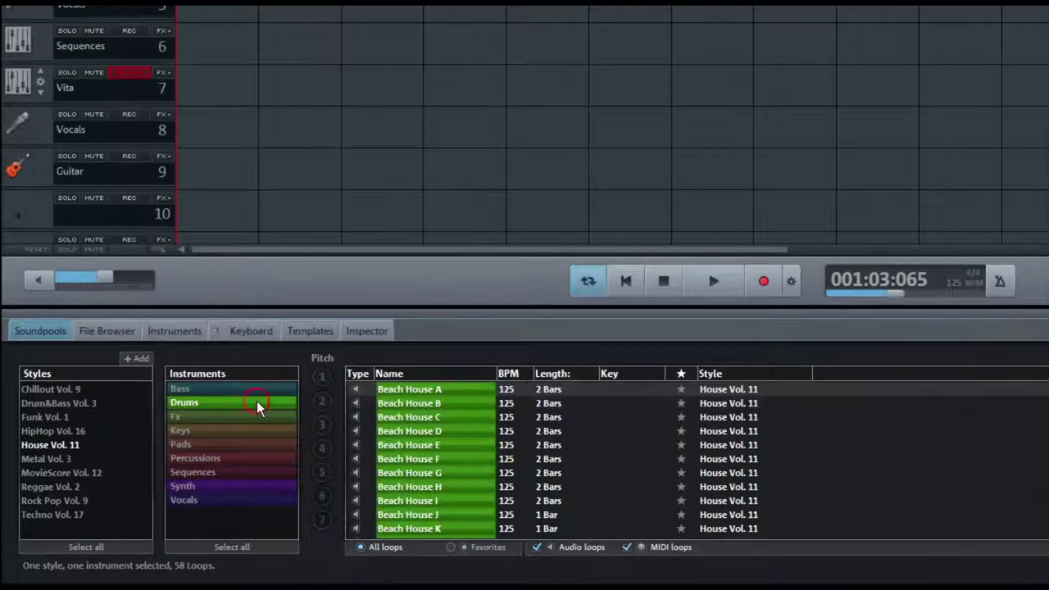
left_click(432, 403)
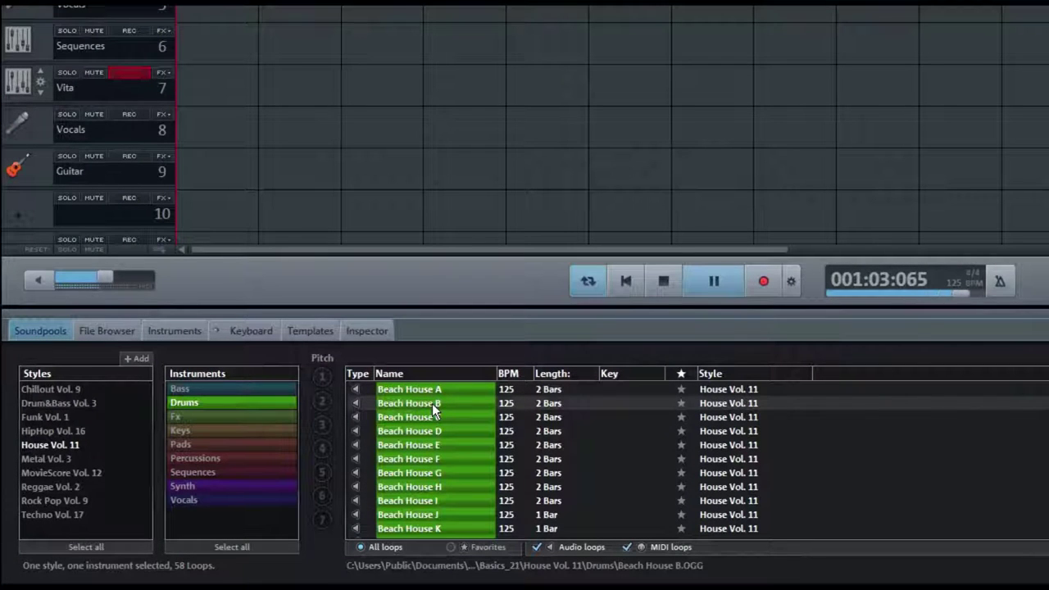
scroll(432, 403, "down", 6)
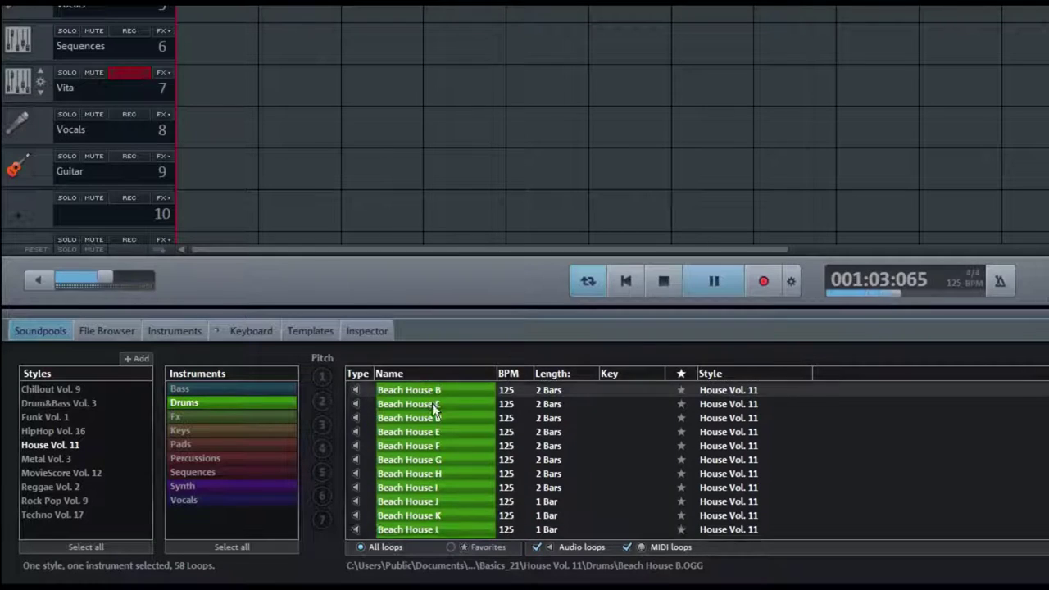
left_click(432, 404)
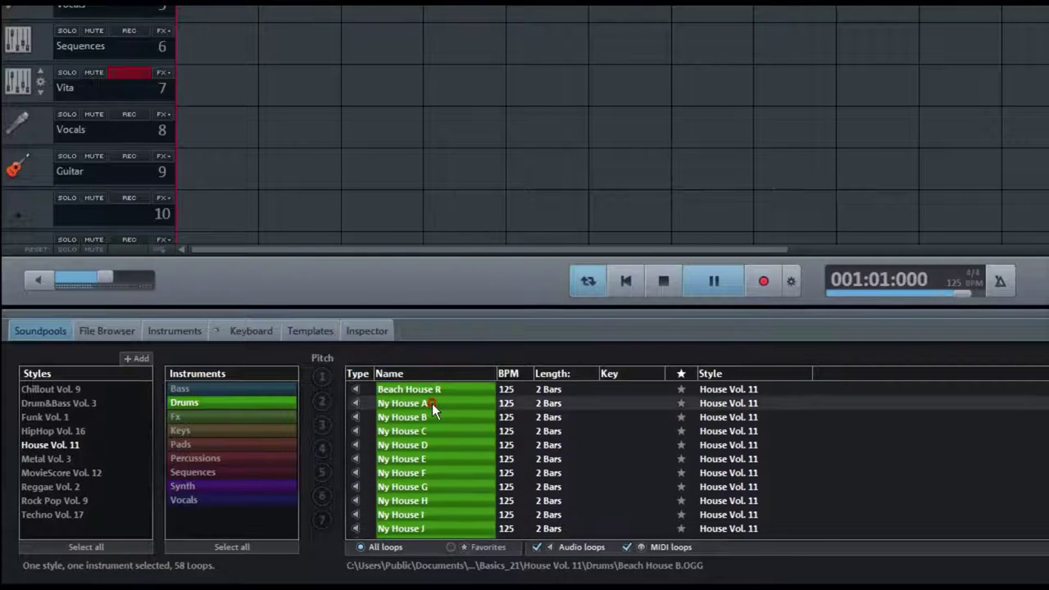
scroll(432, 403, "down", 4)
scroll(432, 403, "down", 5)
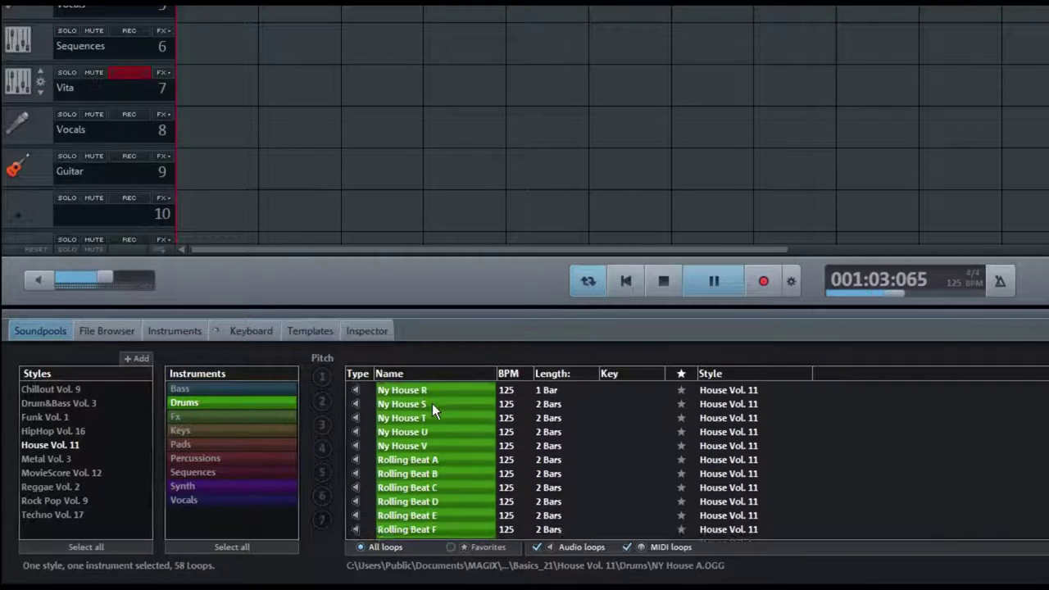
left_click(431, 403)
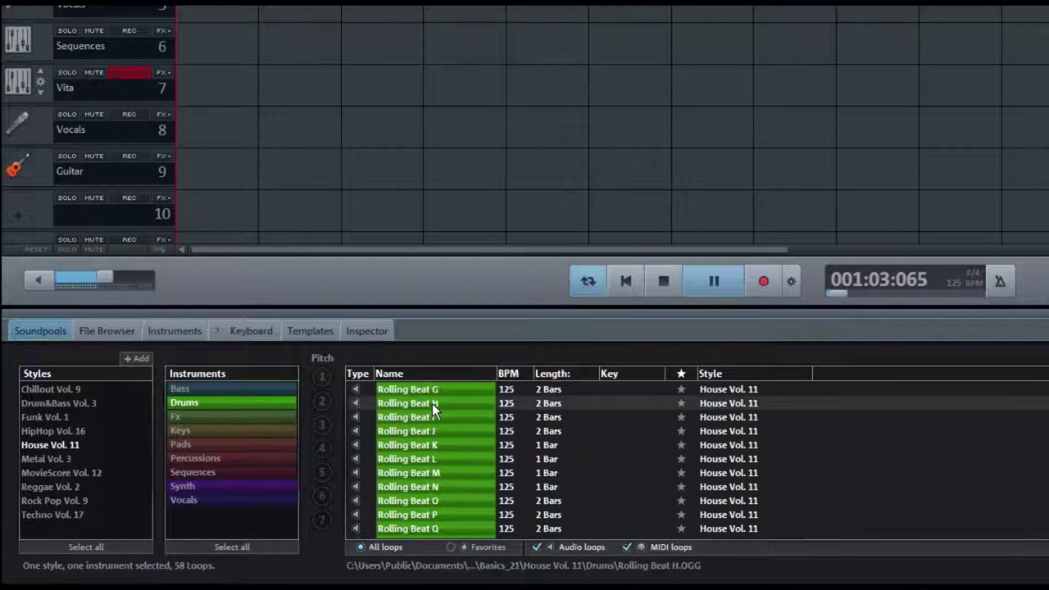
scroll(432, 403, "up", 10)
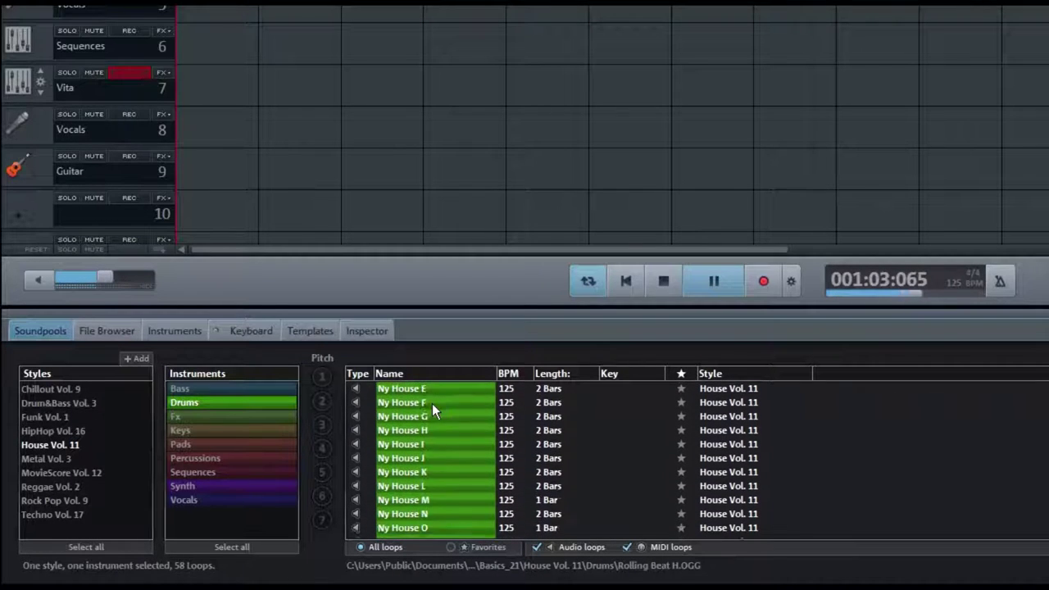
scroll(432, 403, "up", 2)
left_click(432, 403)
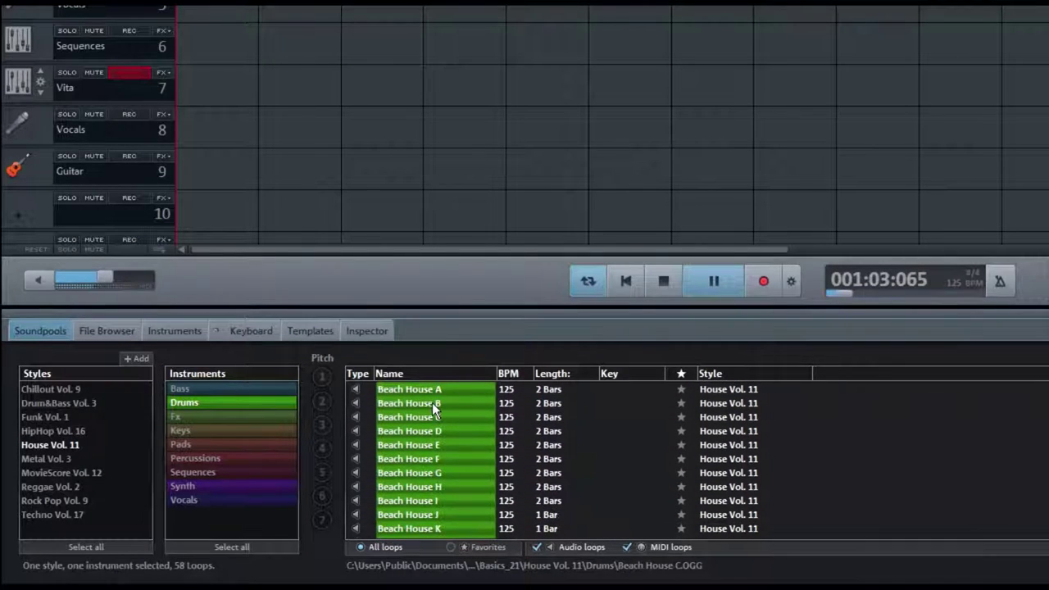
left_click(432, 392)
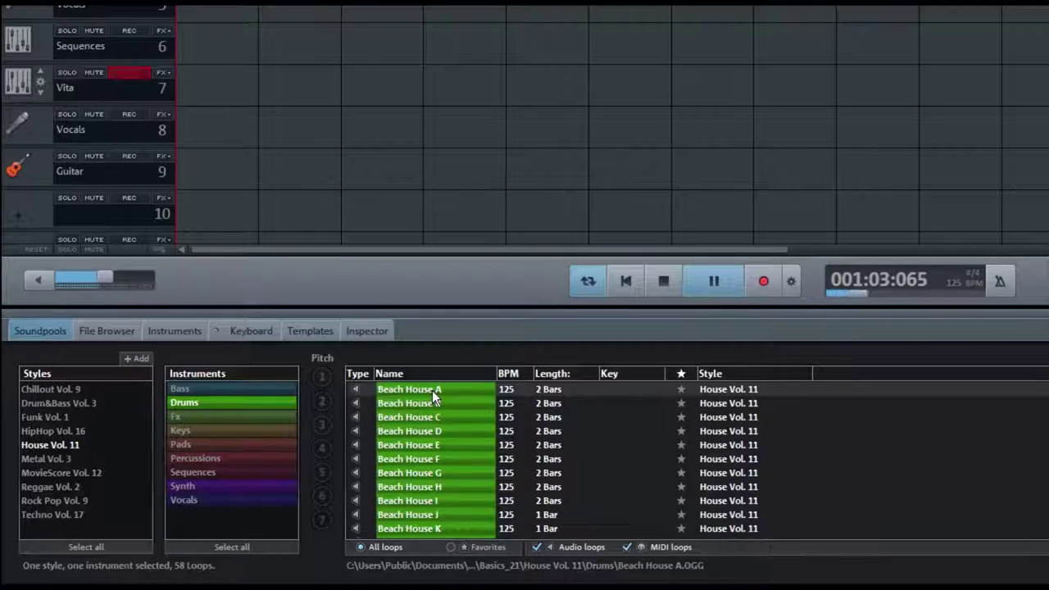
- Place the Beach House A loop at the start of the Drums track and duplicate it directly behind to fill four bars
left_click_drag(401, 352, 238, 0)
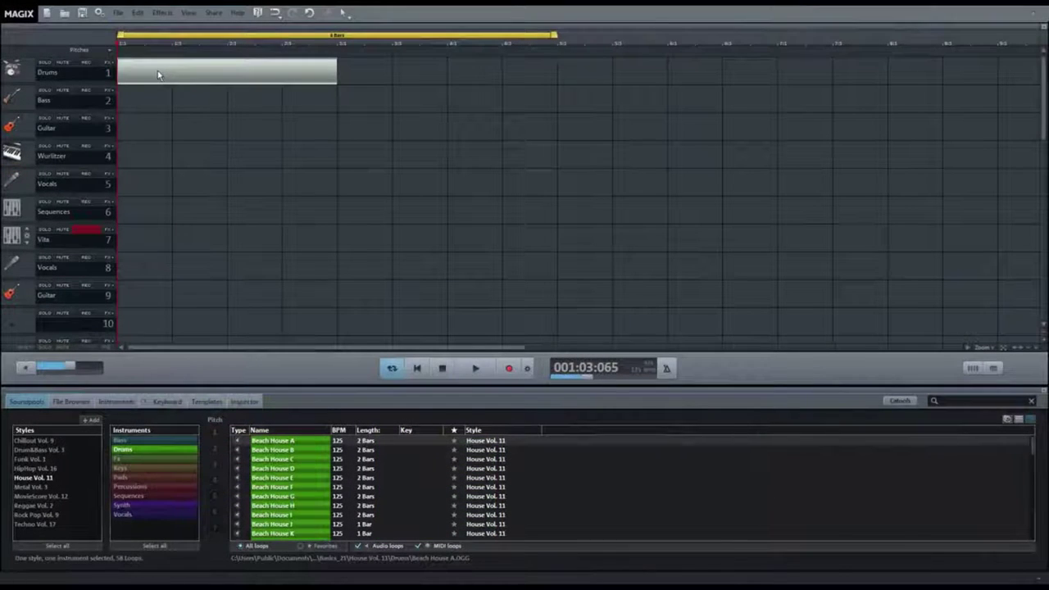
left_click_drag(158, 75, 158, 70)
key("ctrl+d")
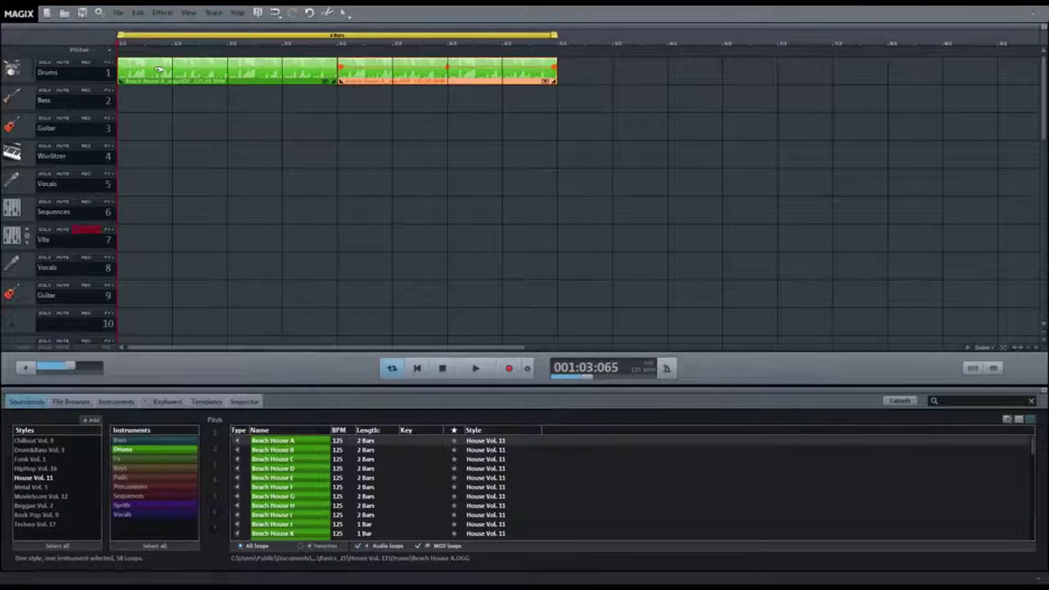
- Play the drum arrangement and audition the House Vol. 11 bass loops Big Sidechain and Deep Eyes over it
key("space")
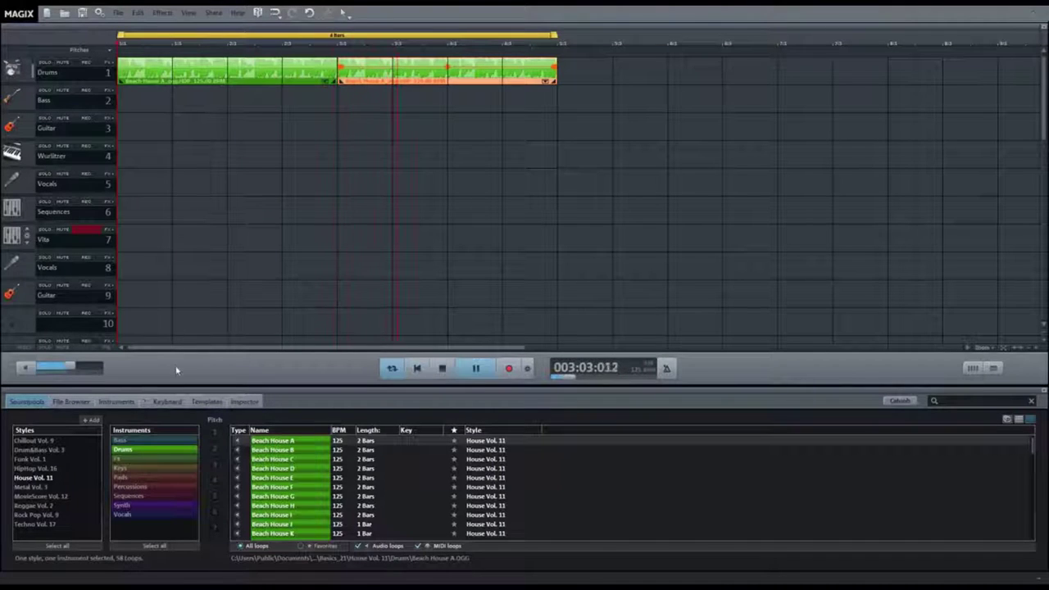
left_click(166, 441)
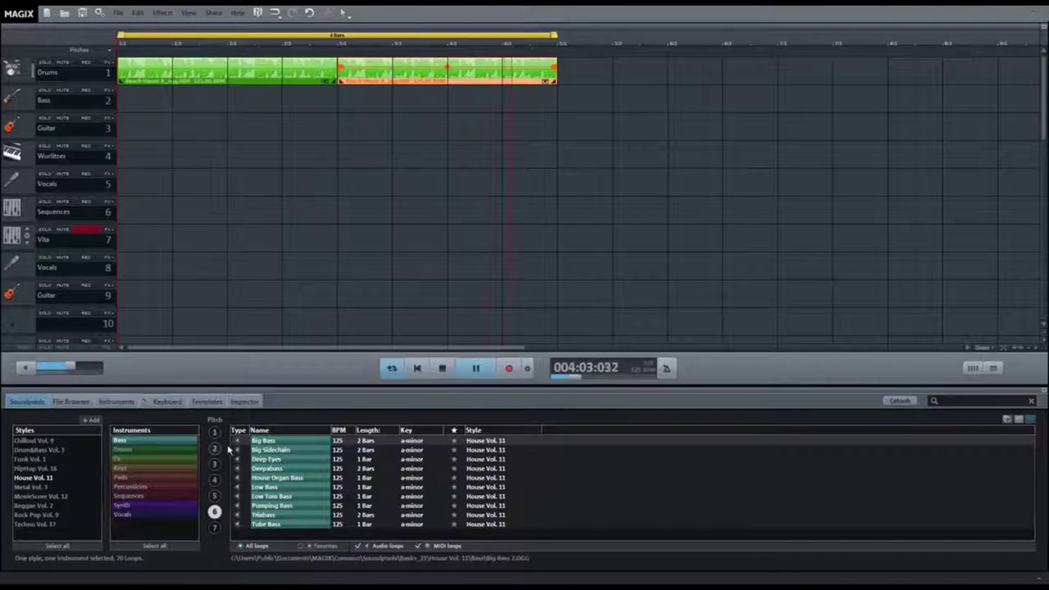
left_click(264, 450)
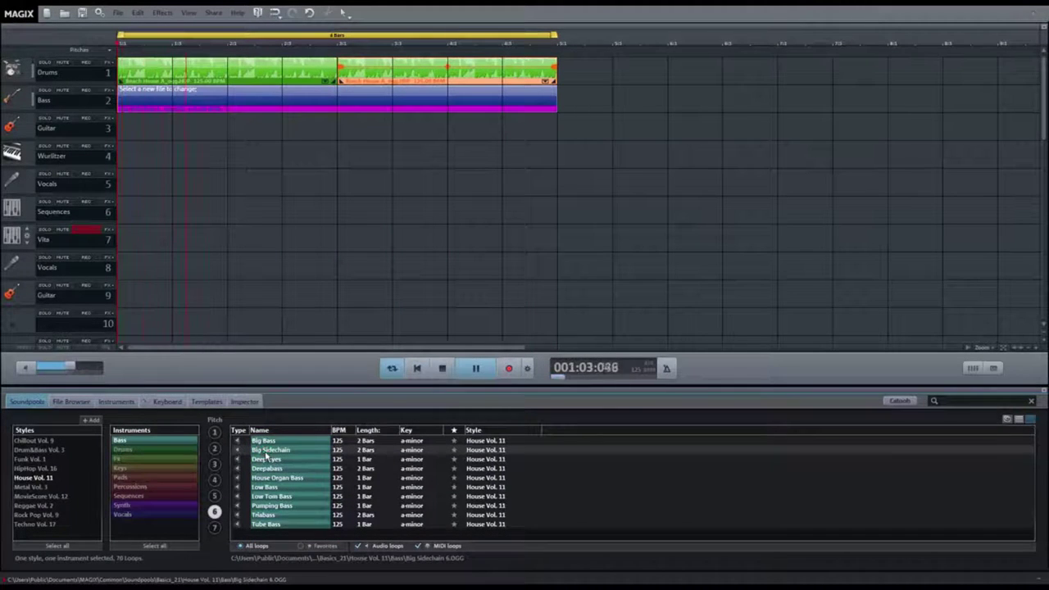
left_click(272, 460)
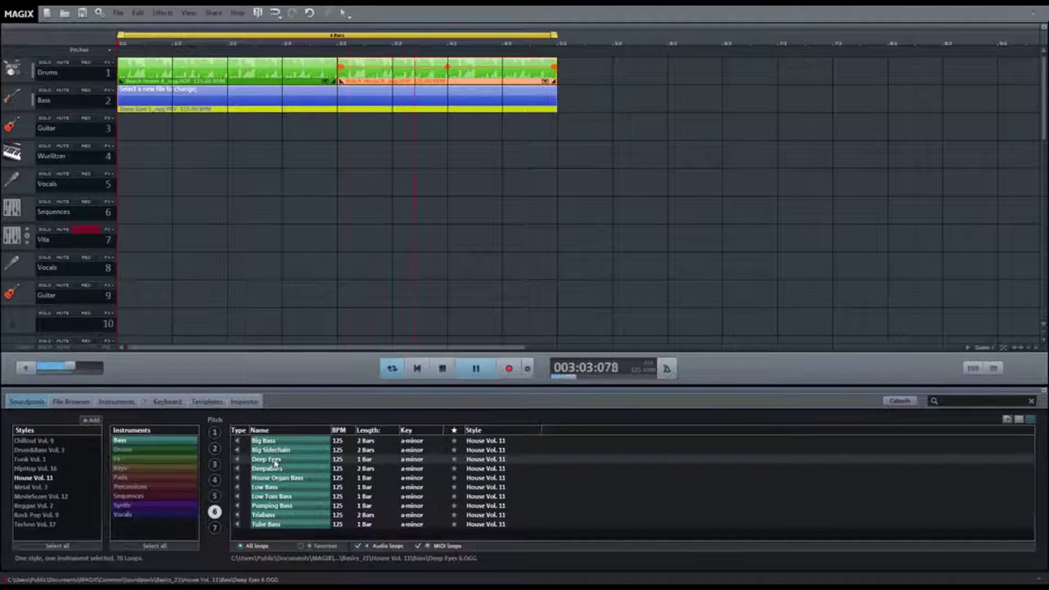
- Audition the House Organ Bass loop, add it at the start of the Bass track and extend it to the end of bar 4
left_click(276, 478)
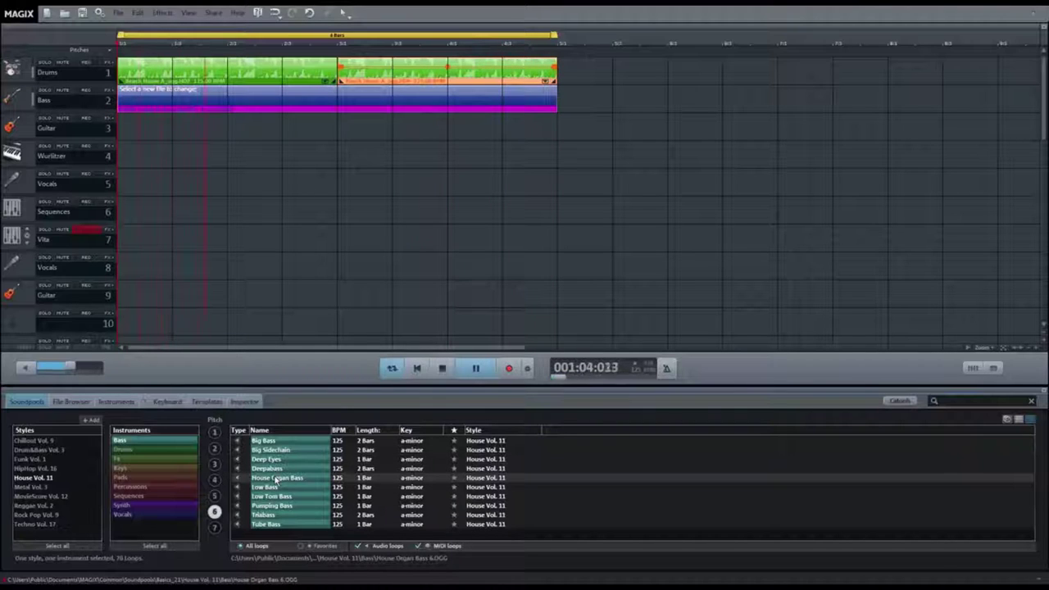
double_click(276, 478)
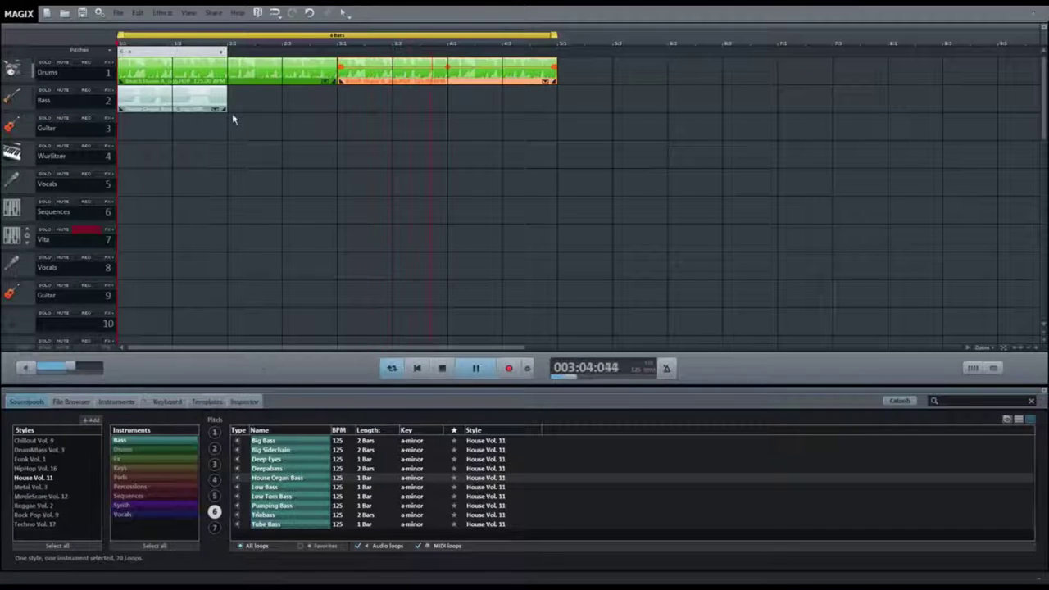
left_click_drag(226, 108, 553, 108)
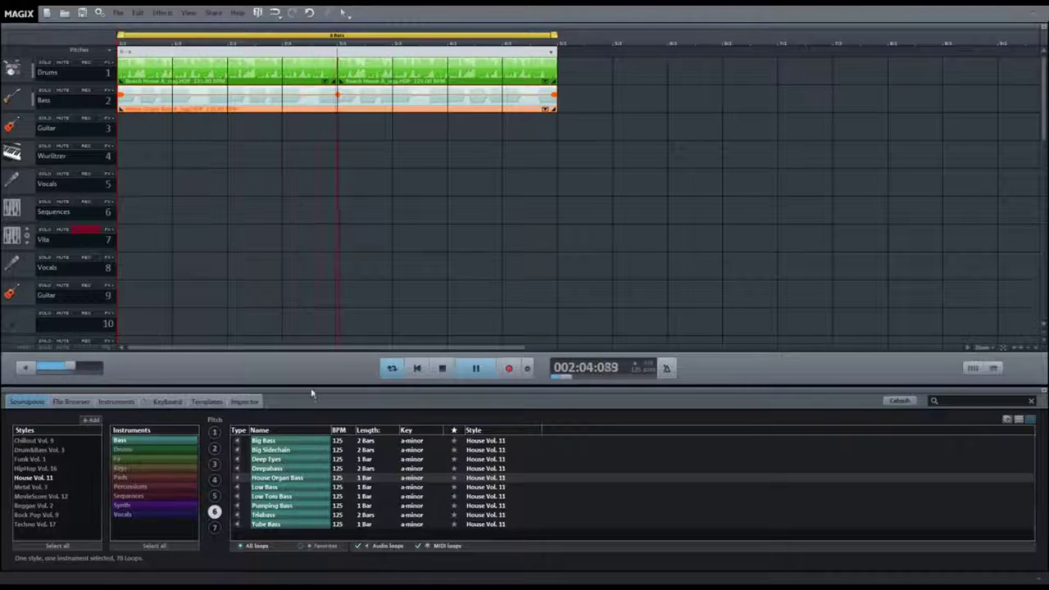
- Preview a guitar groove loop from the Funk Vol. 1 style over the playing arrangement
left_click(35, 460)
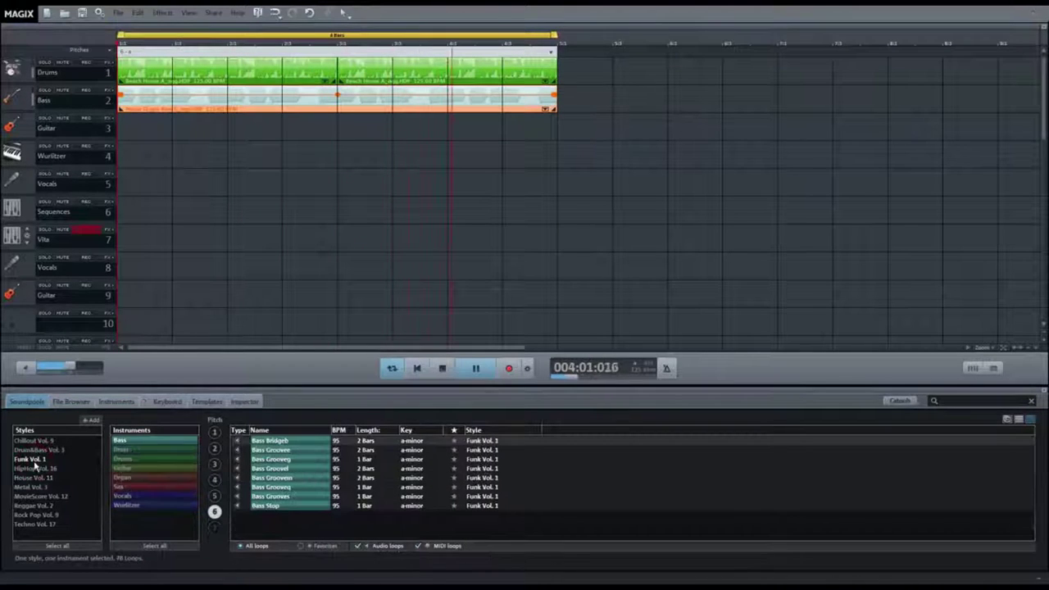
left_click(127, 469)
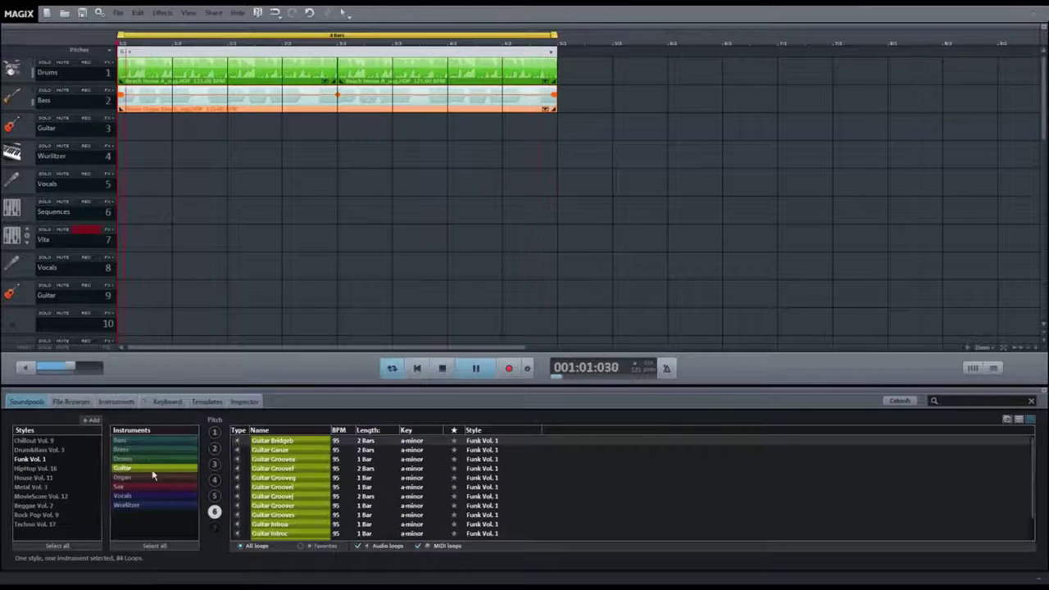
left_click(286, 469)
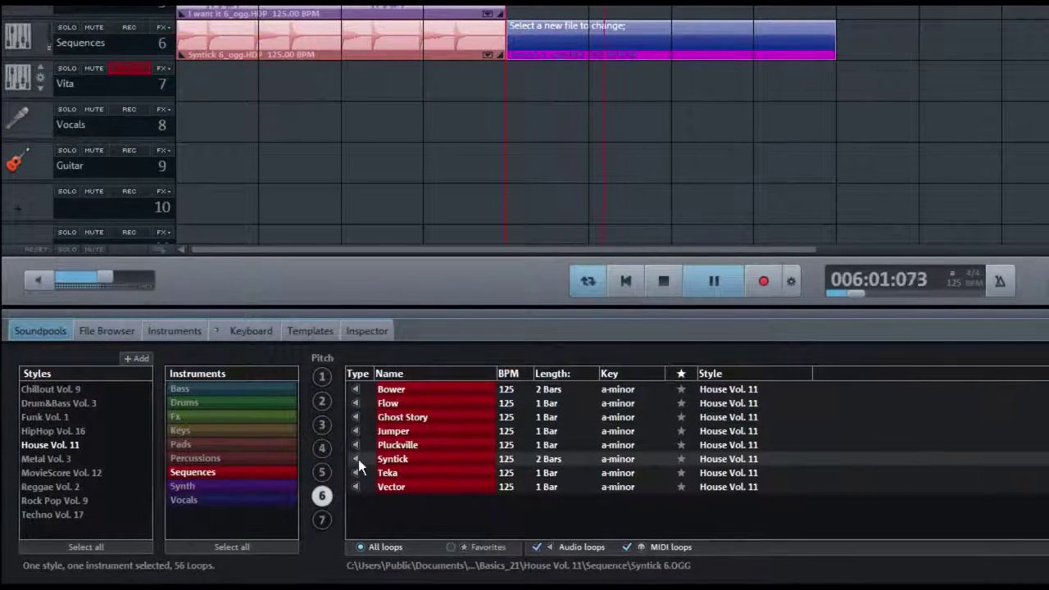
- Audition the Syntick sequence loop at pitch 2 and pitch 4 on the Sequences track from bar 5
left_click(325, 397)
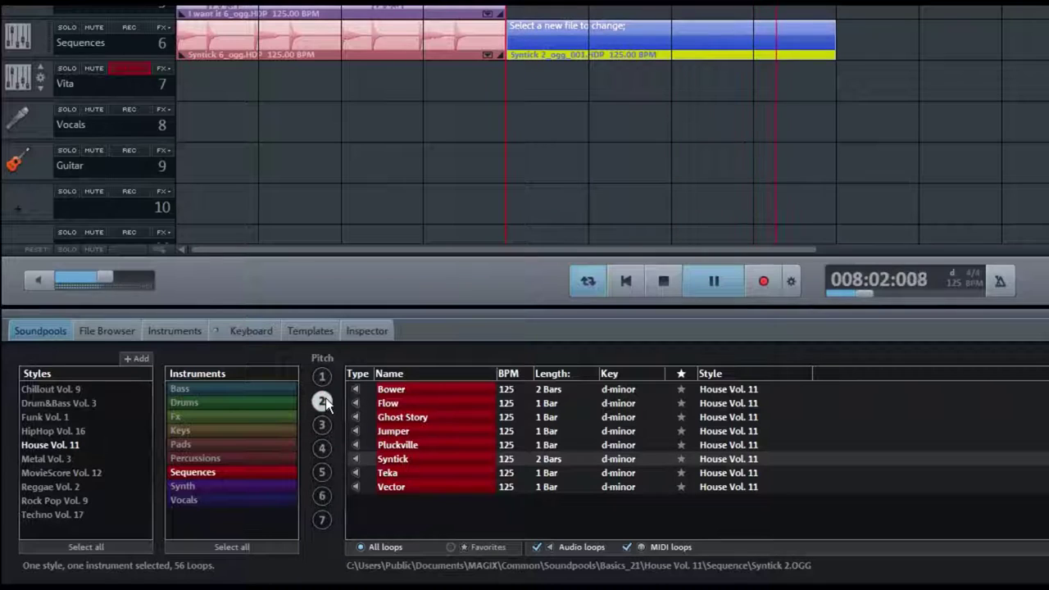
left_click(322, 446)
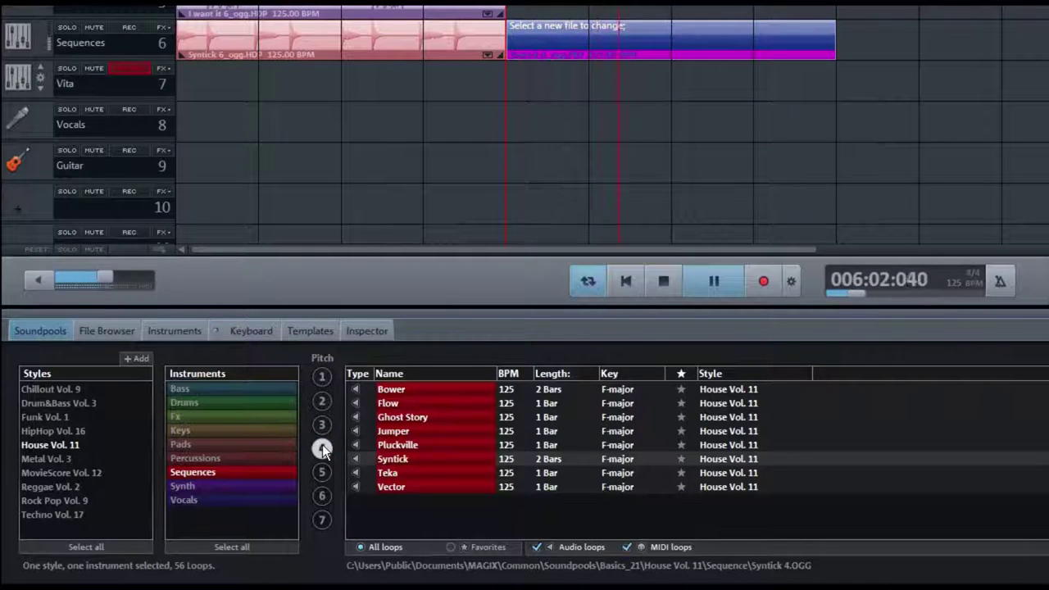
- Set the Syntick loop to pitch 2 in bars 5–6 and pitch 6 in bars 7–8 of the Sequences track, and stop playback
left_click(322, 402)
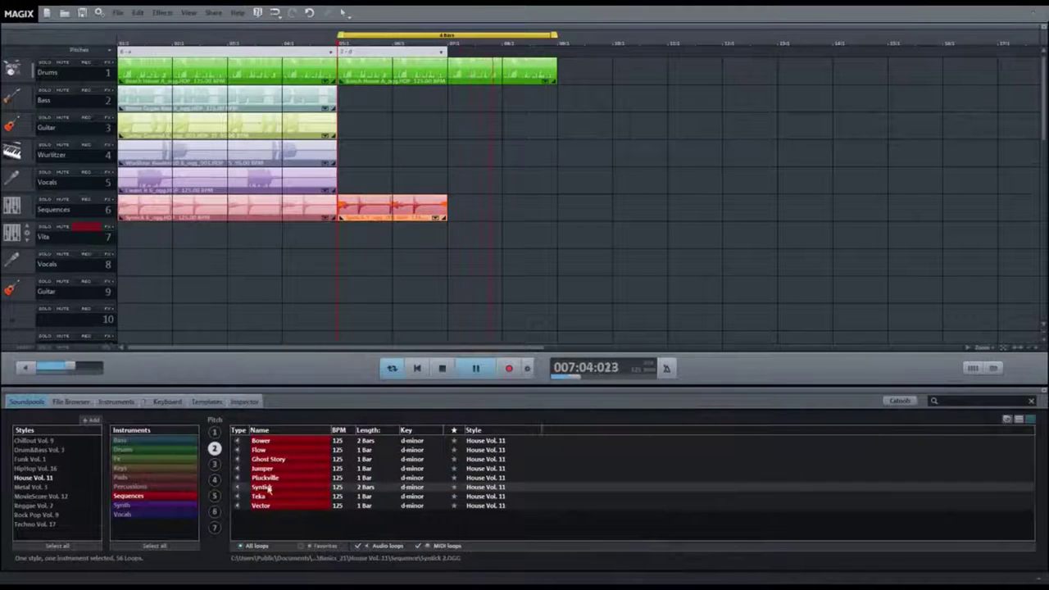
left_click(213, 511)
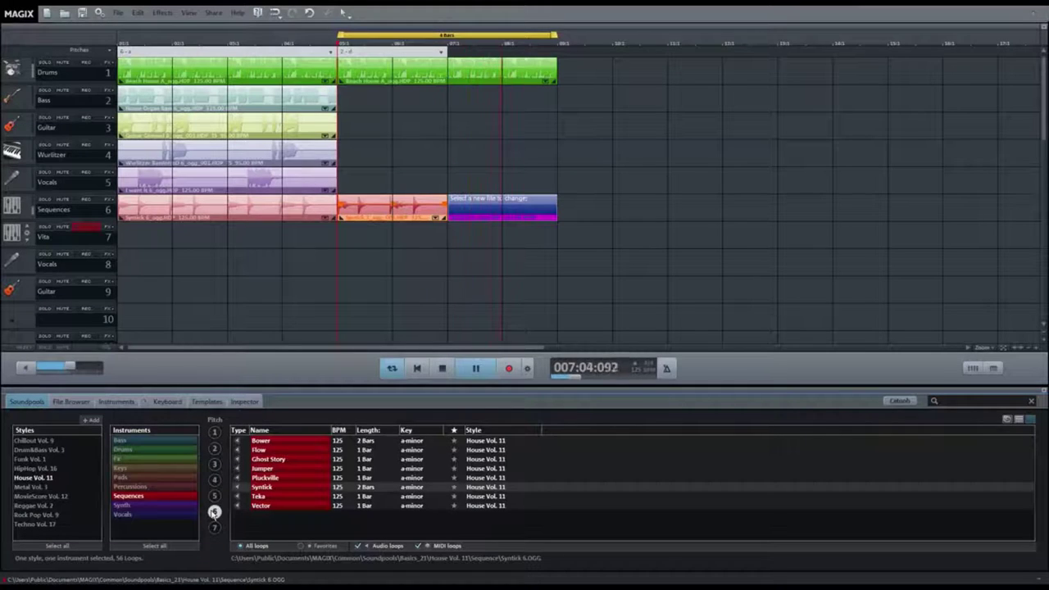
left_click(213, 512)
left_click_drag(453, 299, 496, 210)
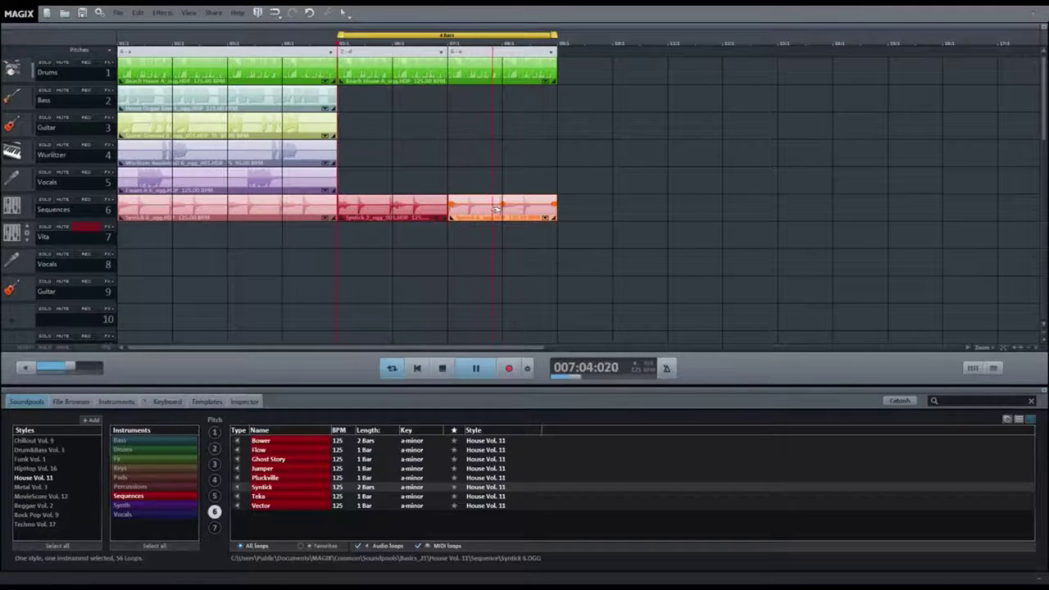
key("space")
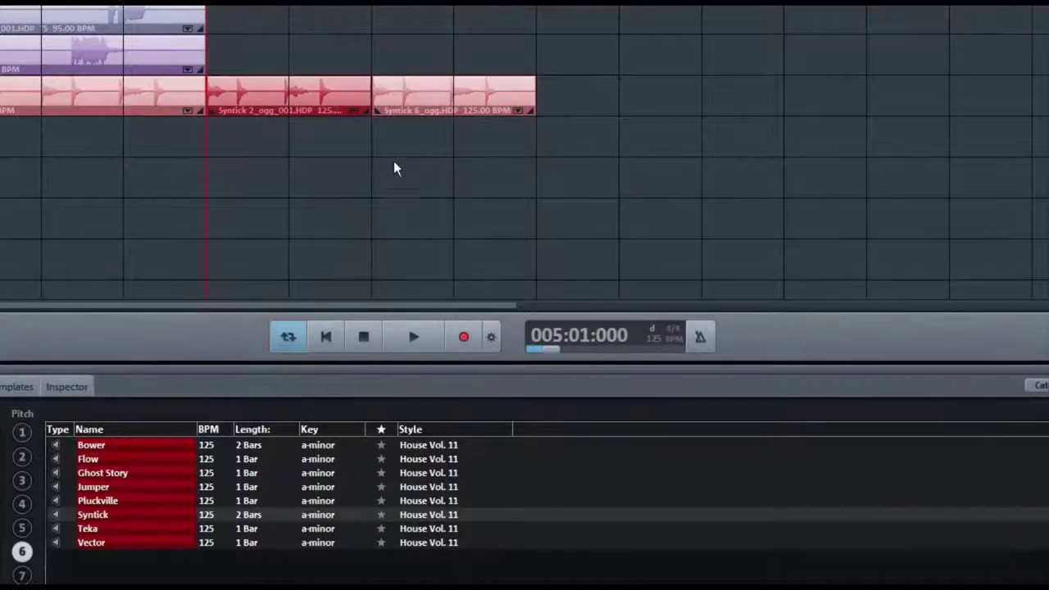
- Add a short fade-in and fade-out to the pitch 6 Syntick object in bars 7–8
left_click(328, 97)
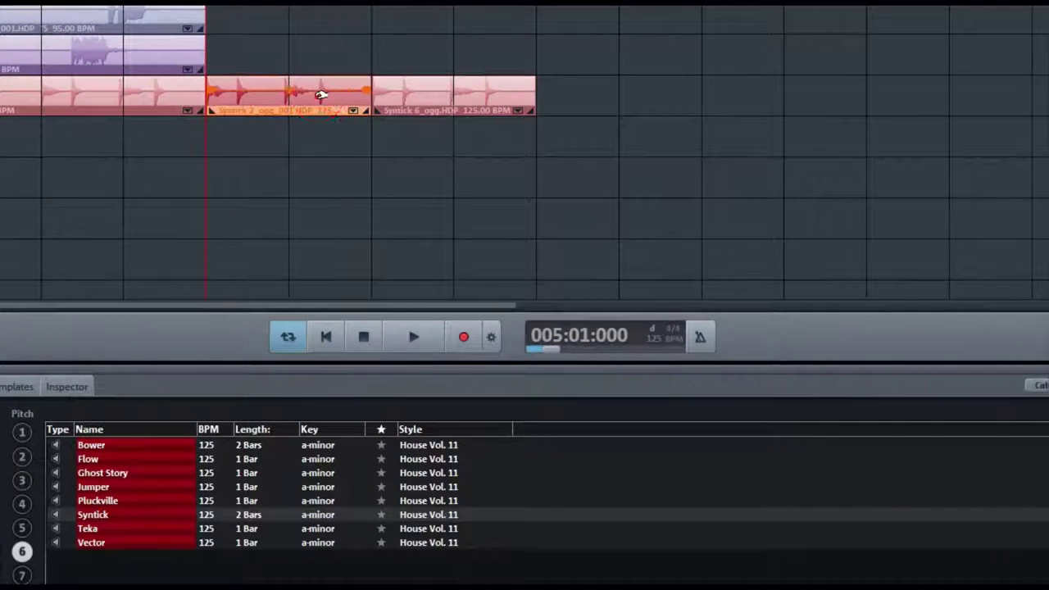
left_click(433, 96)
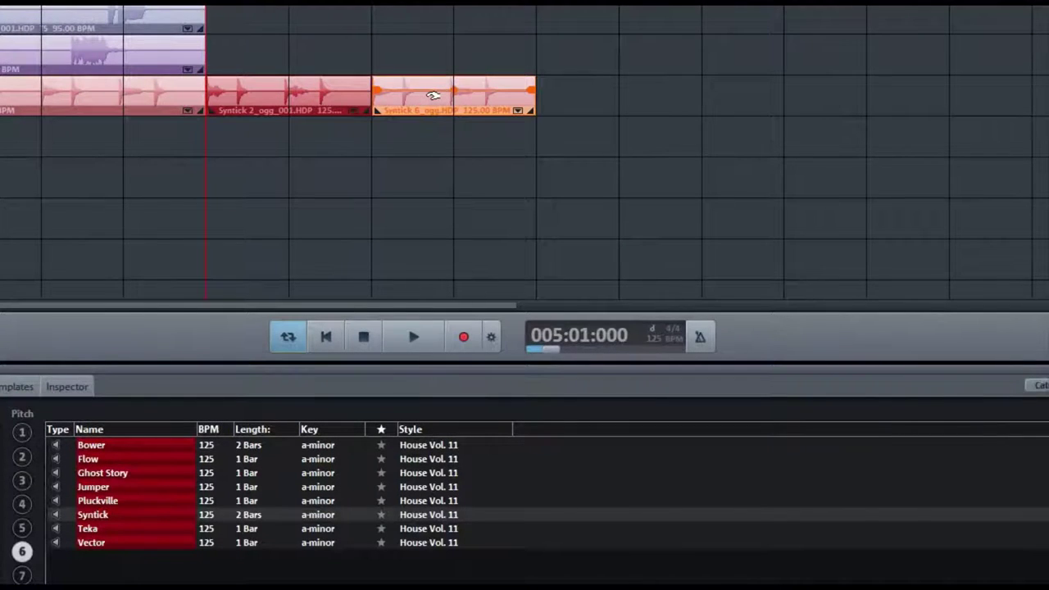
mouse_move(528, 111)
left_mouse_down()
mouse_move(692, 111)
mouse_move(451, 111)
mouse_move(529, 114)
left_mouse_up()
mouse_move(452, 89)
left_mouse_down()
mouse_move(452, 106)
mouse_move(453, 90)
left_mouse_up()
left_click_drag(376, 91, 395, 92)
left_click_drag(528, 90, 511, 91)
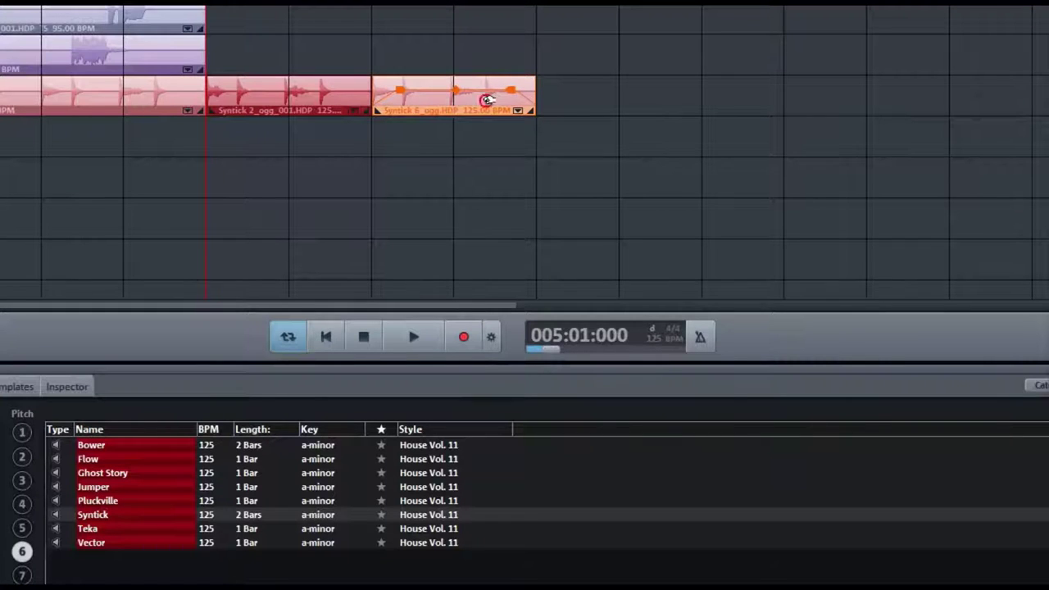
mouse_move(487, 99)
left_mouse_down()
mouse_move(635, 95)
mouse_move(639, 131)
mouse_move(651, 133)
mouse_move(578, 167)
mouse_move(484, 179)
mouse_move(483, 103)
left_mouse_up()
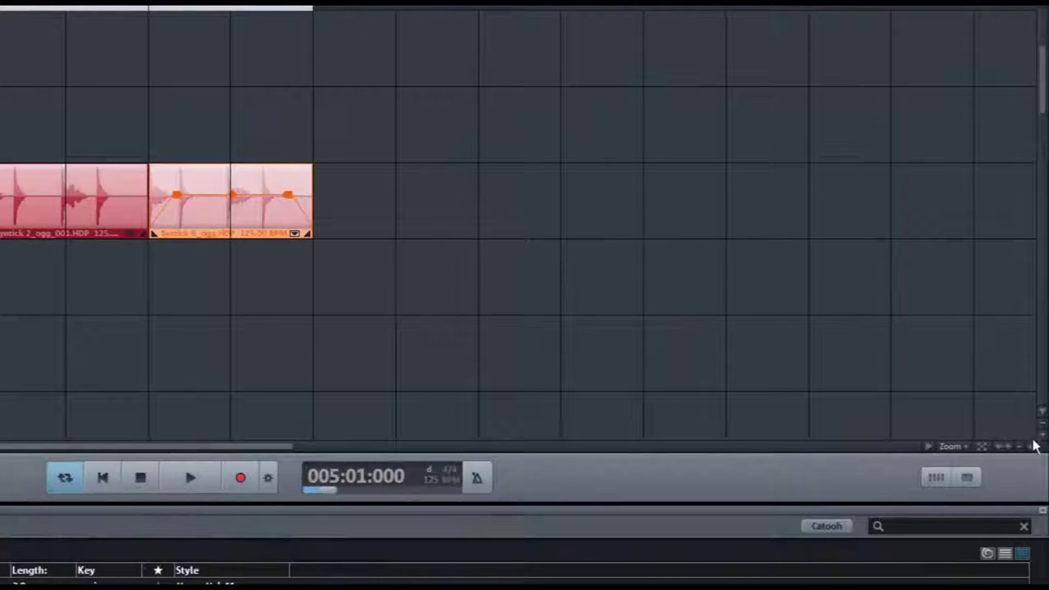
- Align the start edge of the pitch 2 Syntick object with the start of bar 5
left_click(1030, 447)
left_click(1030, 447)
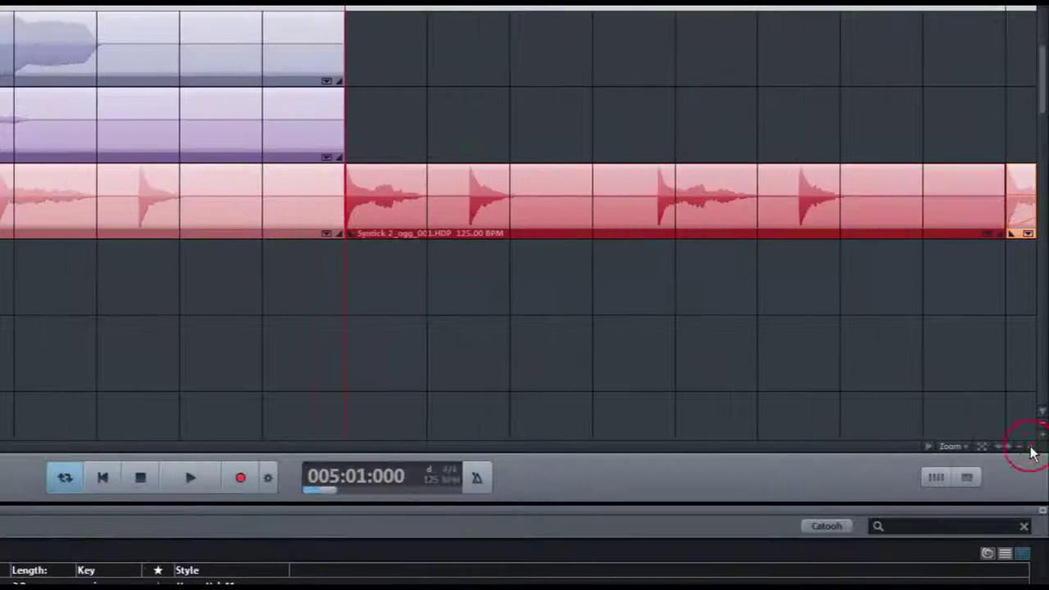
left_click(1030, 446)
left_click(1030, 447)
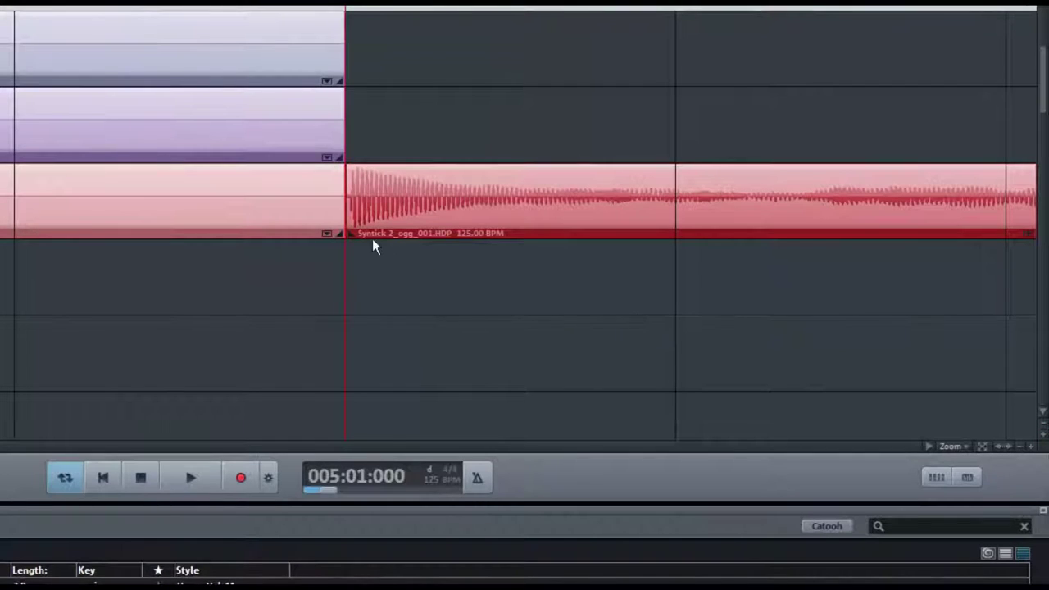
mouse_move(351, 234)
left_mouse_down()
mouse_move(699, 235)
mouse_move(345, 236)
left_mouse_up()
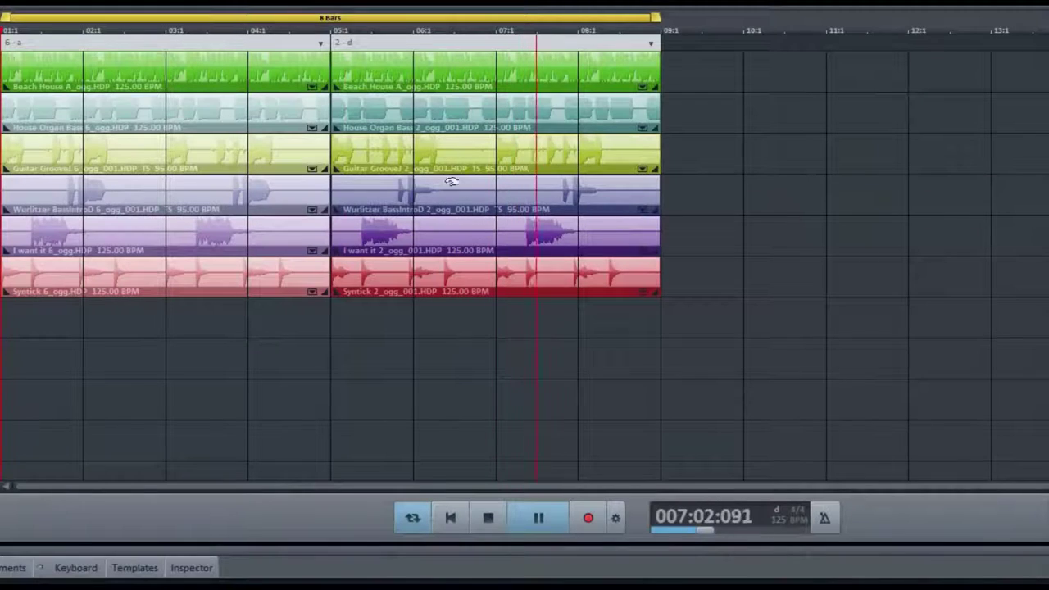
right_click(434, 154)
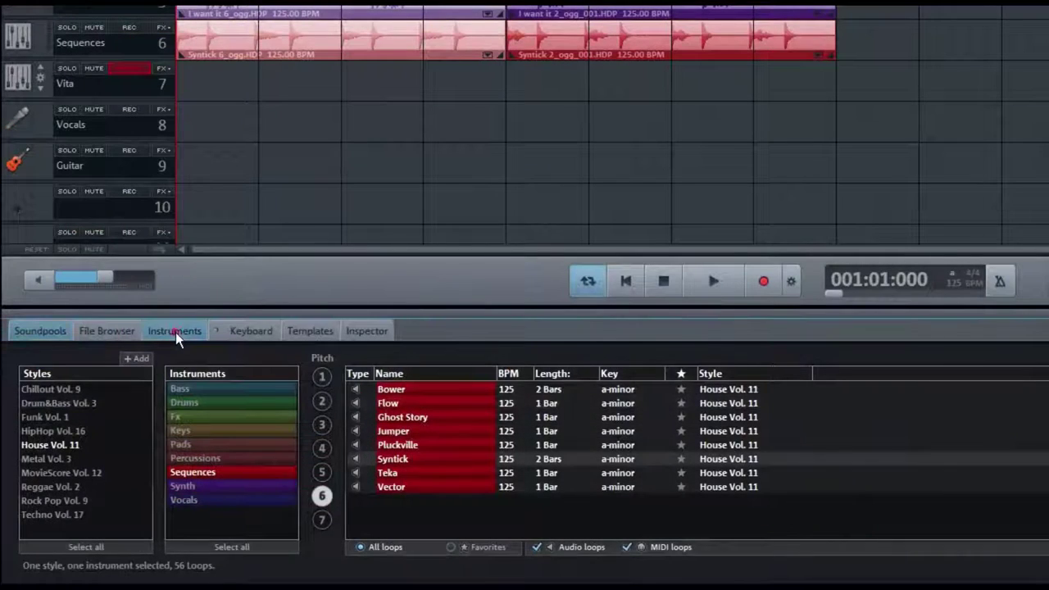
- Browse the available object synthesizers and VST instruments
left_click(117, 402)
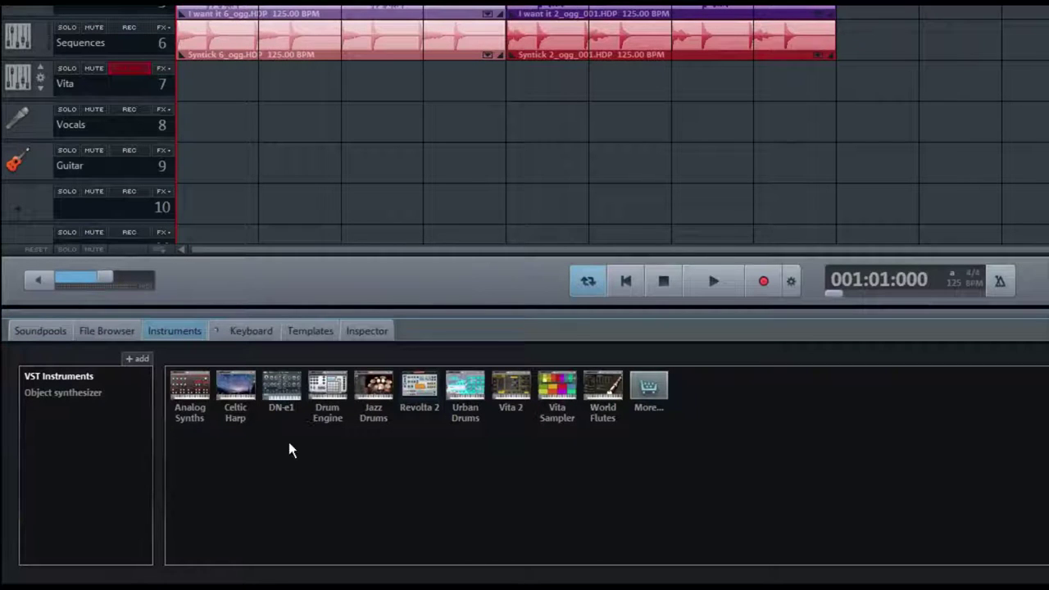
left_click(86, 395)
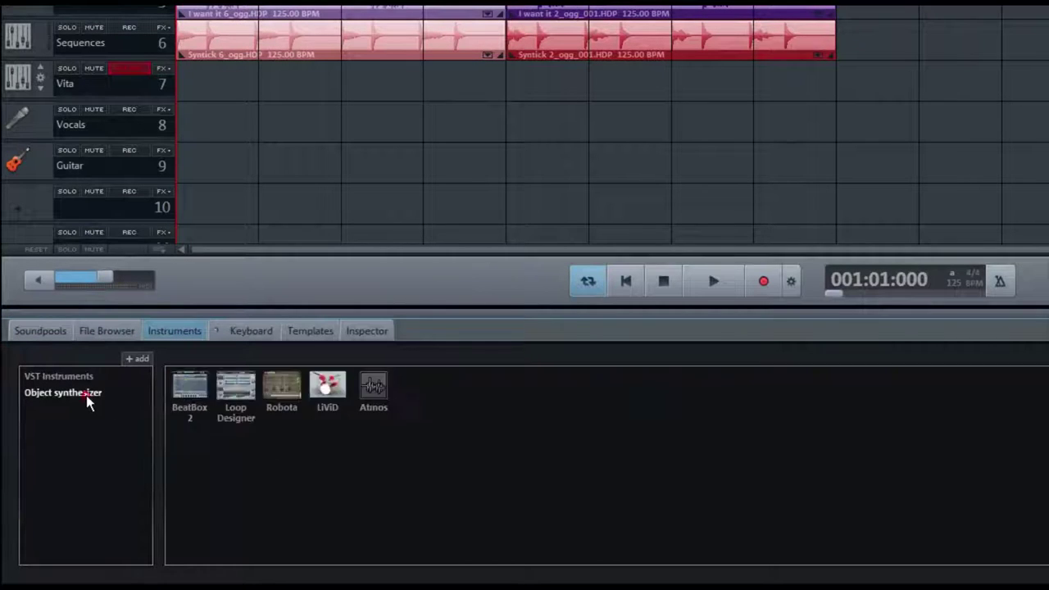
left_click(84, 379)
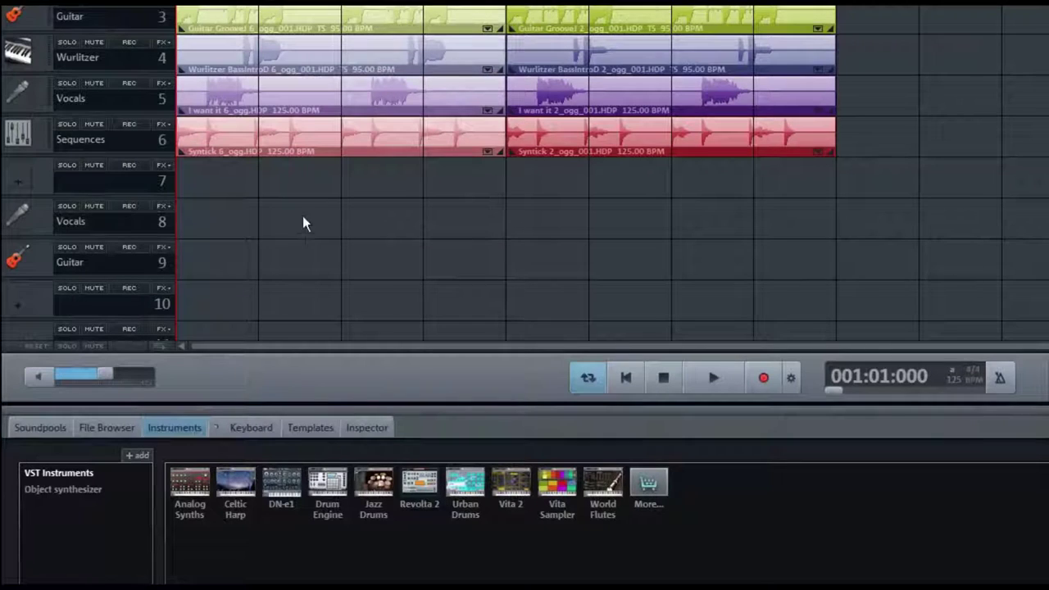
- Load the Vita preset Acoustic Bar Piano on track 7 and start recording
left_click(21, 178)
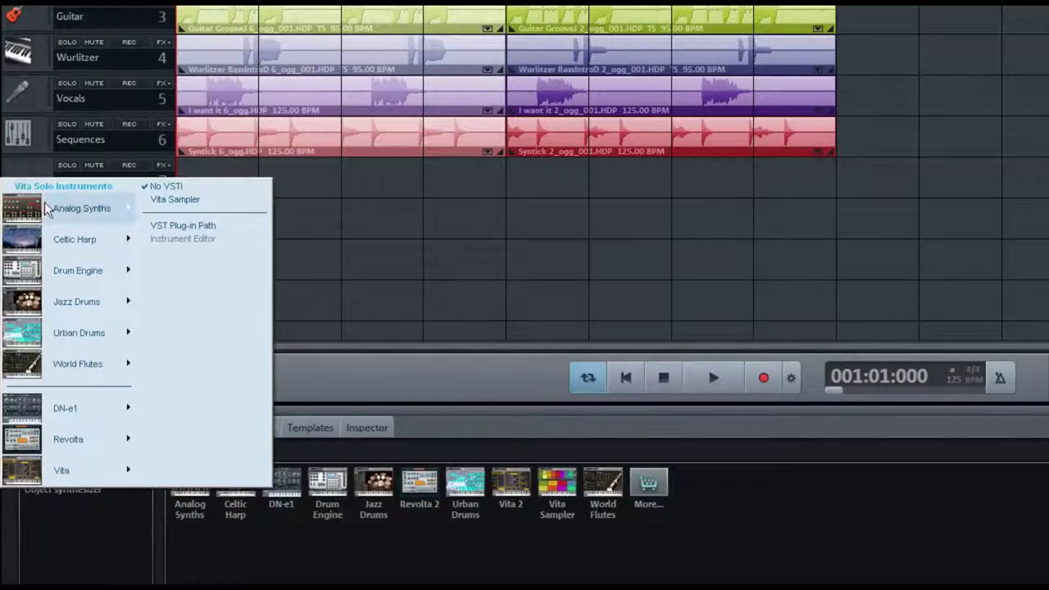
mouse_move(75, 466)
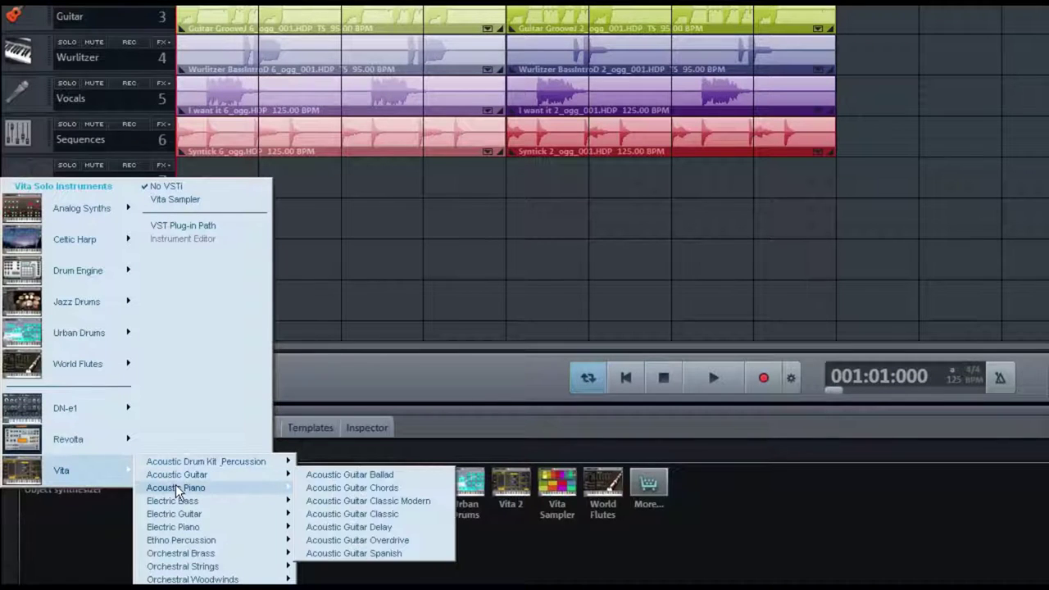
mouse_move(175, 486)
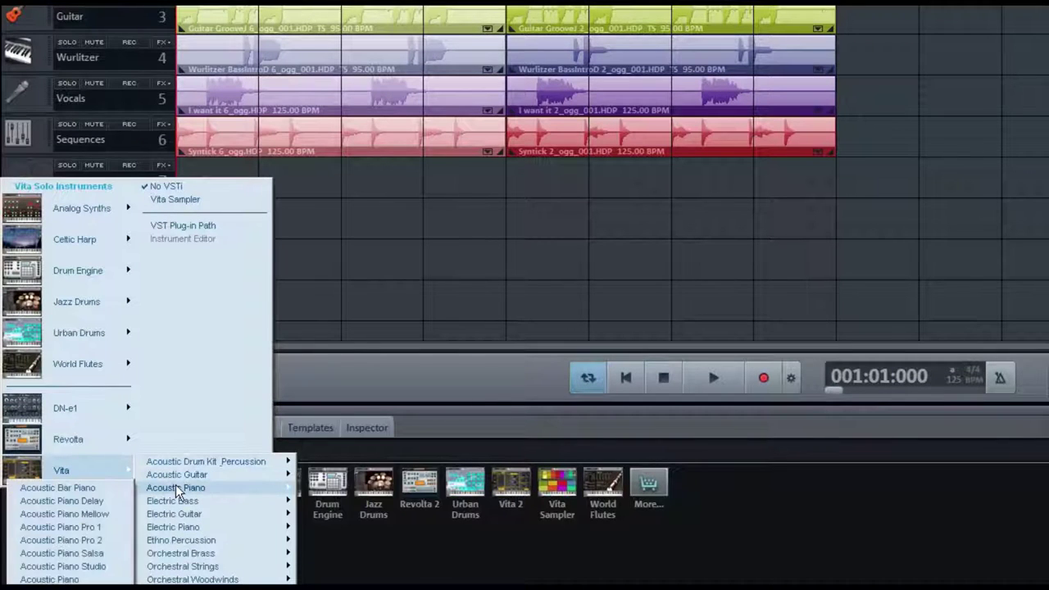
left_click(107, 488)
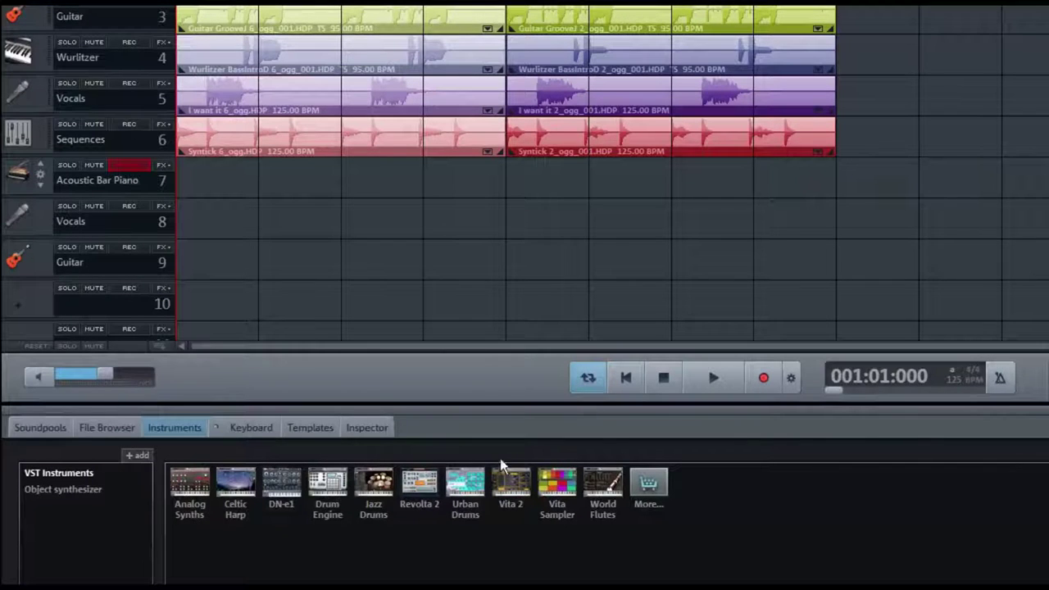
left_click(761, 382)
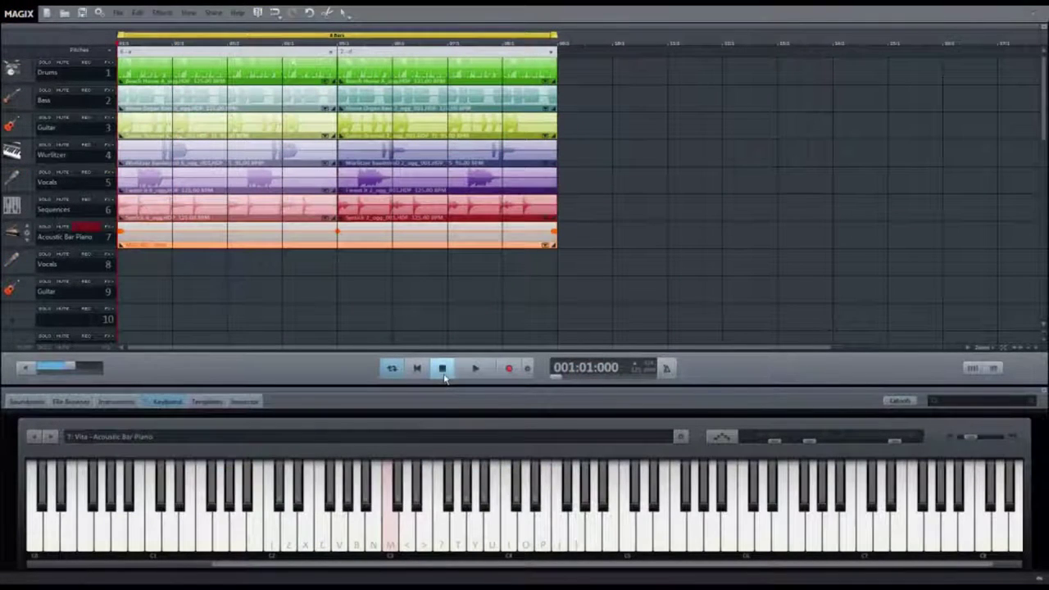
- Play an ascending run of white notes on the virtual keyboard to audition the Acoustic Bar Piano
key("z")
key("x")
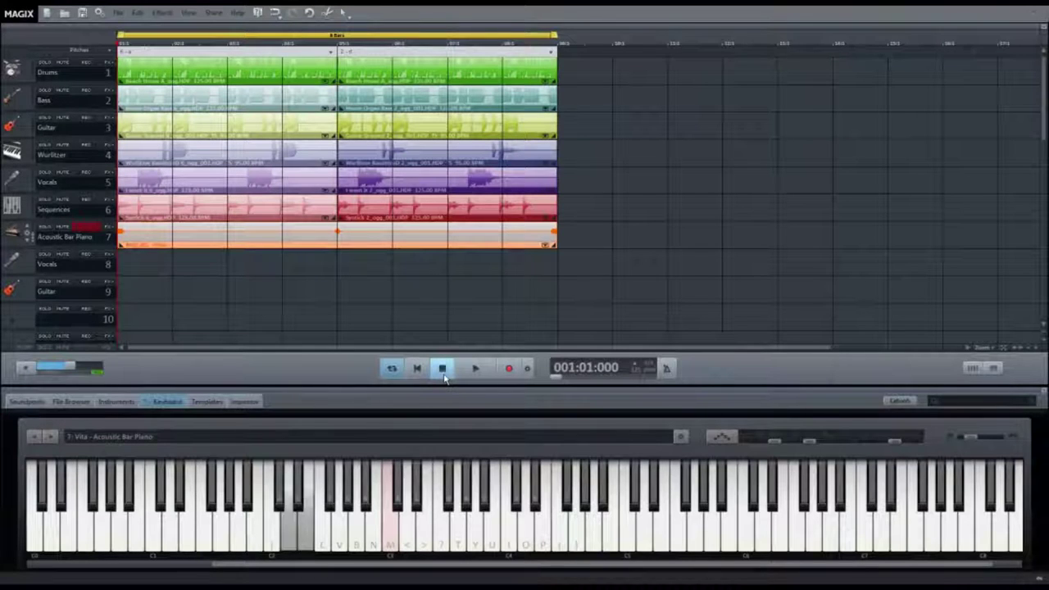
key("c")
key("v")
key("b")
key("n")
key("m")
key("comma")
key("period")
key("slash")
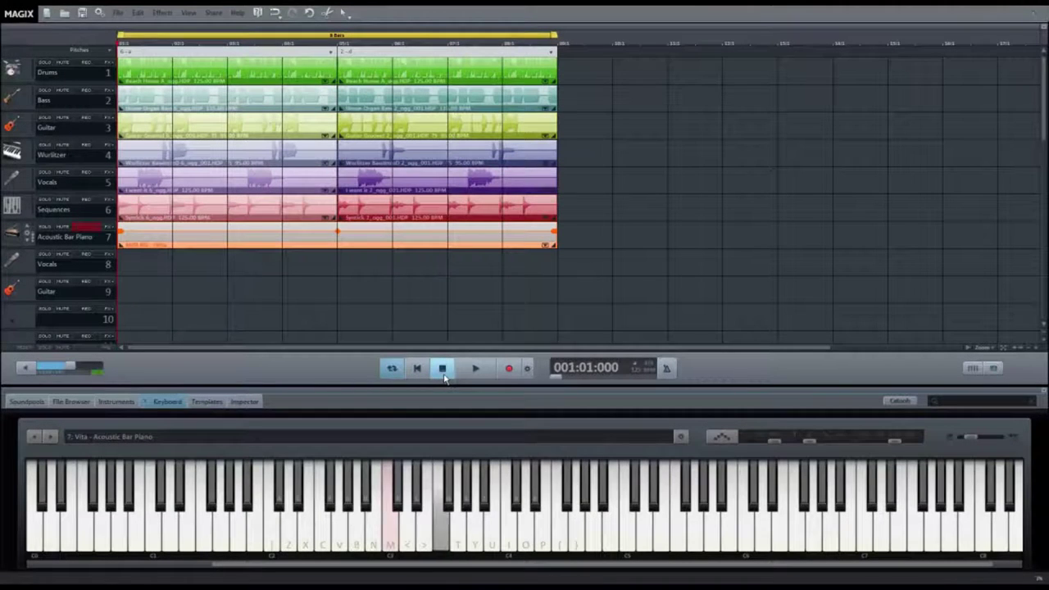
key("t")
key("y")
key("u")
key("i")
key("o")
key("p")
key("bracketleft")
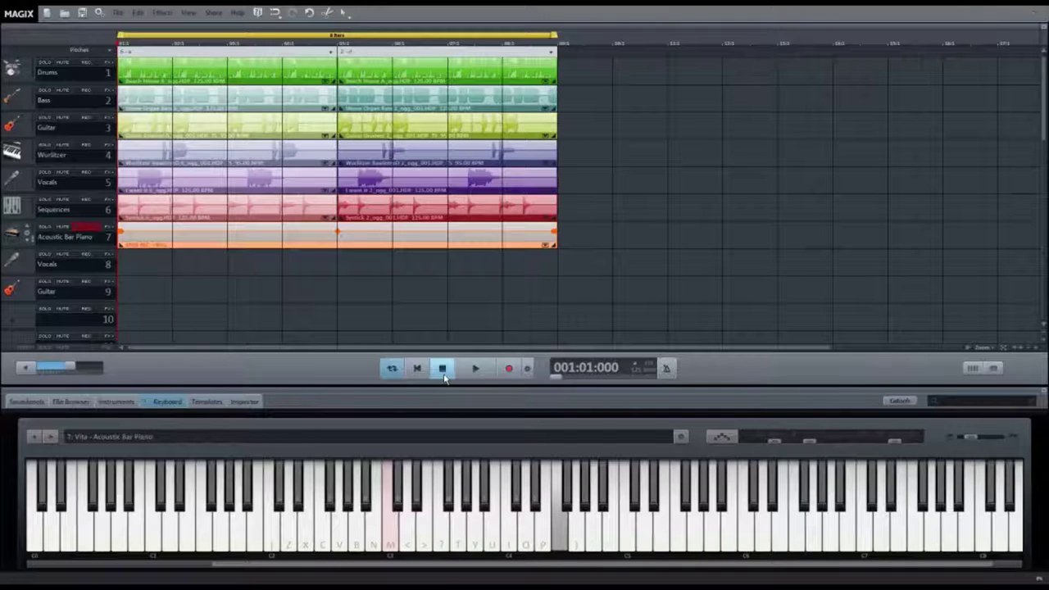
key("bracketright")
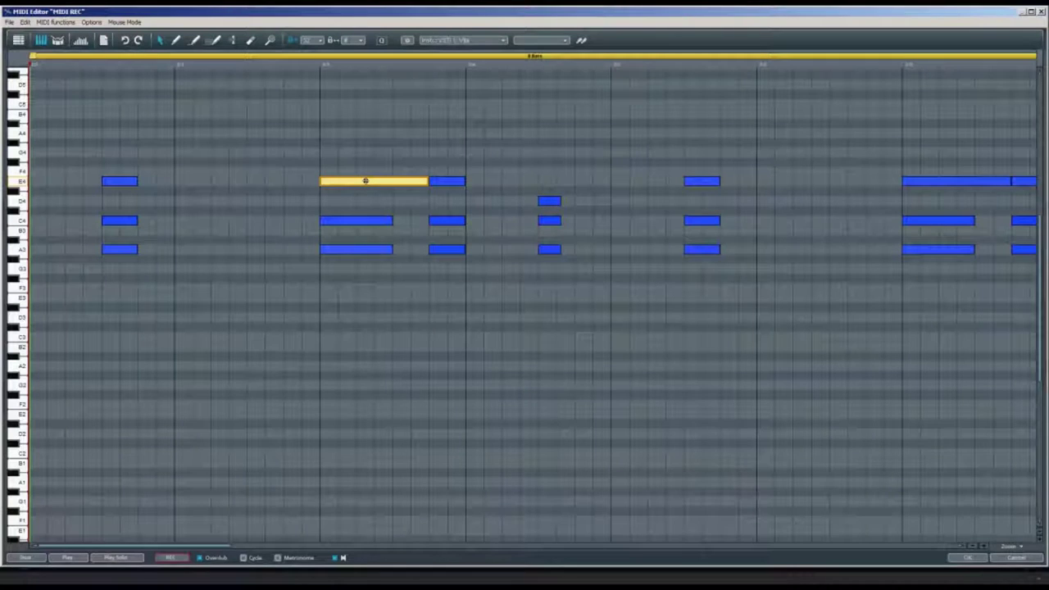
- Move the long E4 note at bar 3 of the MIDI recording earlier and down to D4
left_click_drag(366, 180, 262, 203)
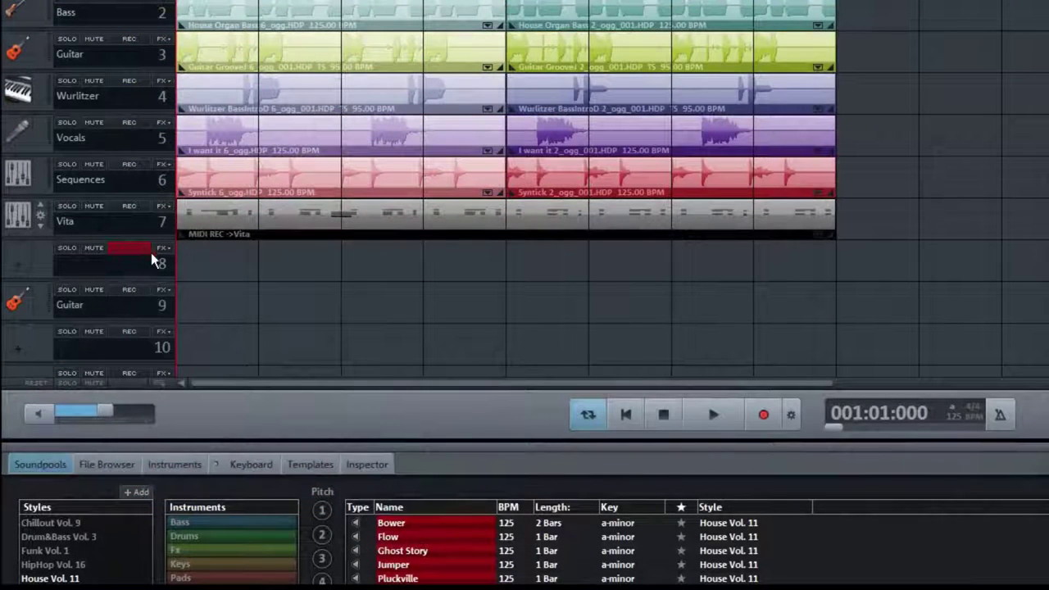
- Record audio on track 8 over the playing arrangement, stop within bar 6 and shift the recorded clip later
left_click(749, 410)
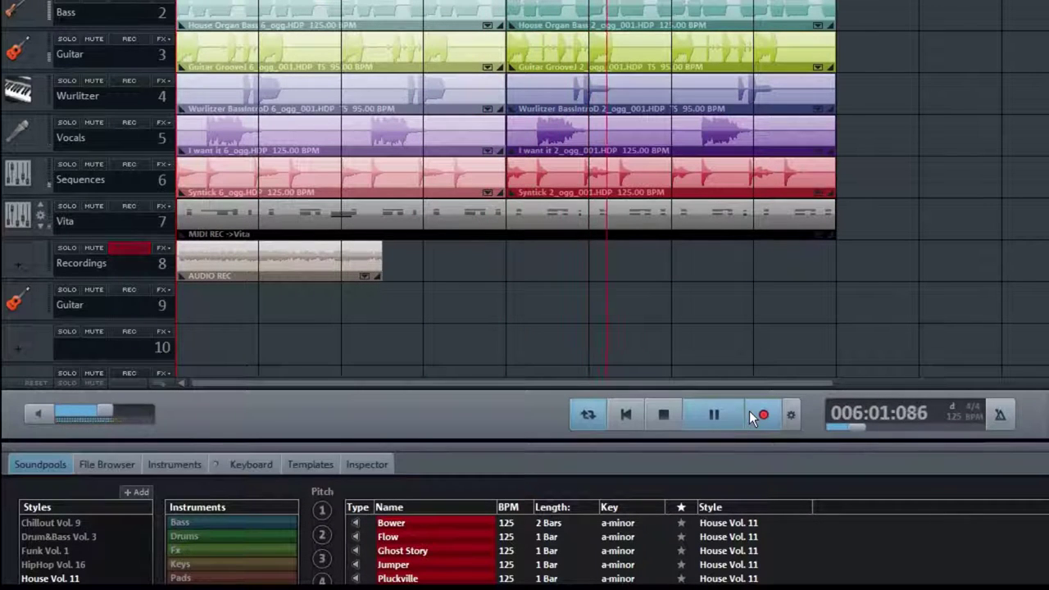
key("space")
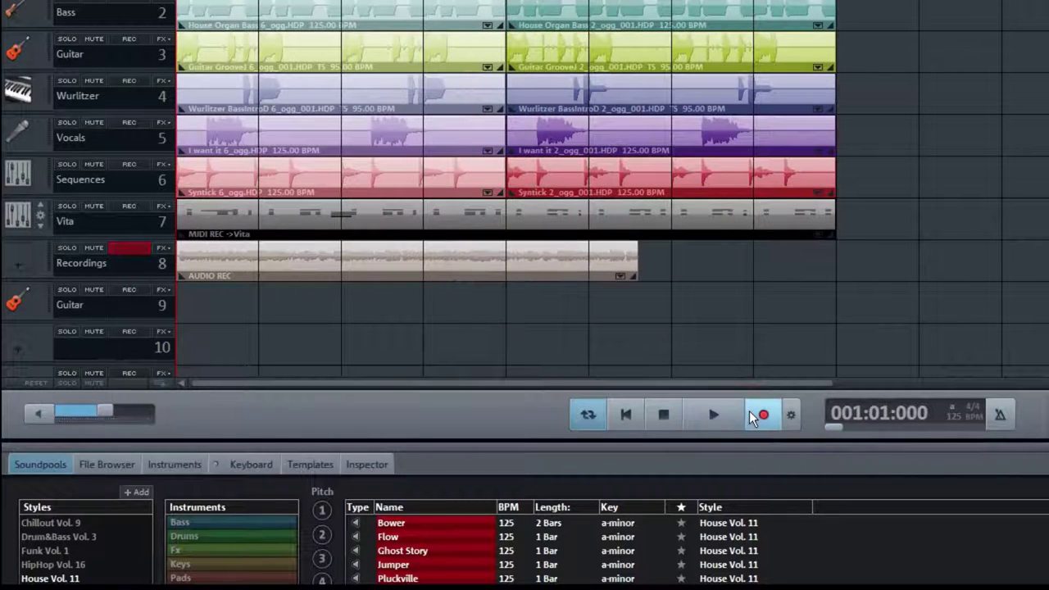
left_click_drag(190, 274, 538, 251)
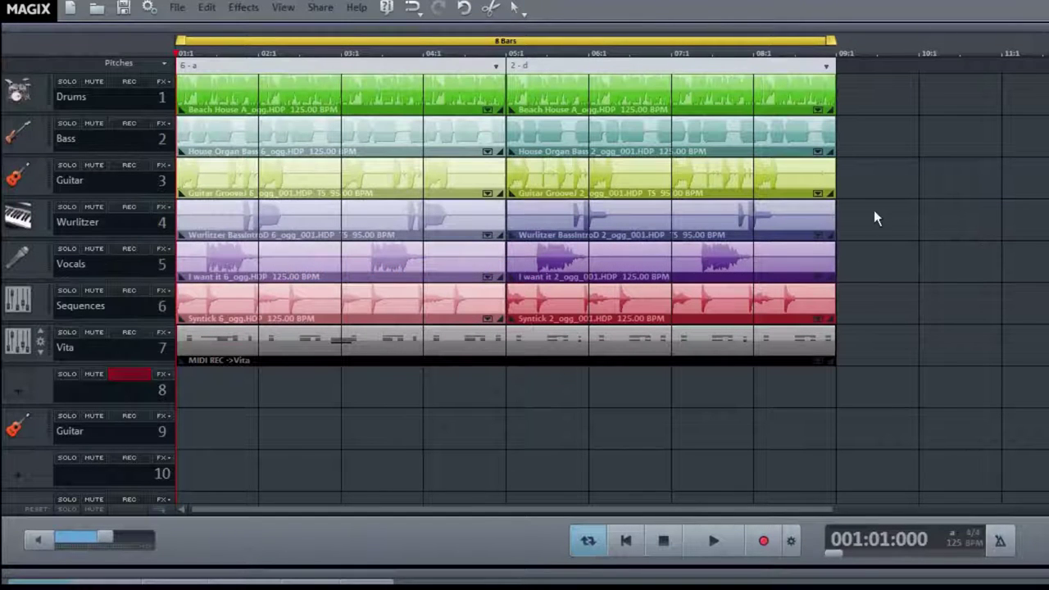
- Select the objects on Guitar track 3 and examine the tempo and pitch options of the one in bars 5–8
left_click(620, 179)
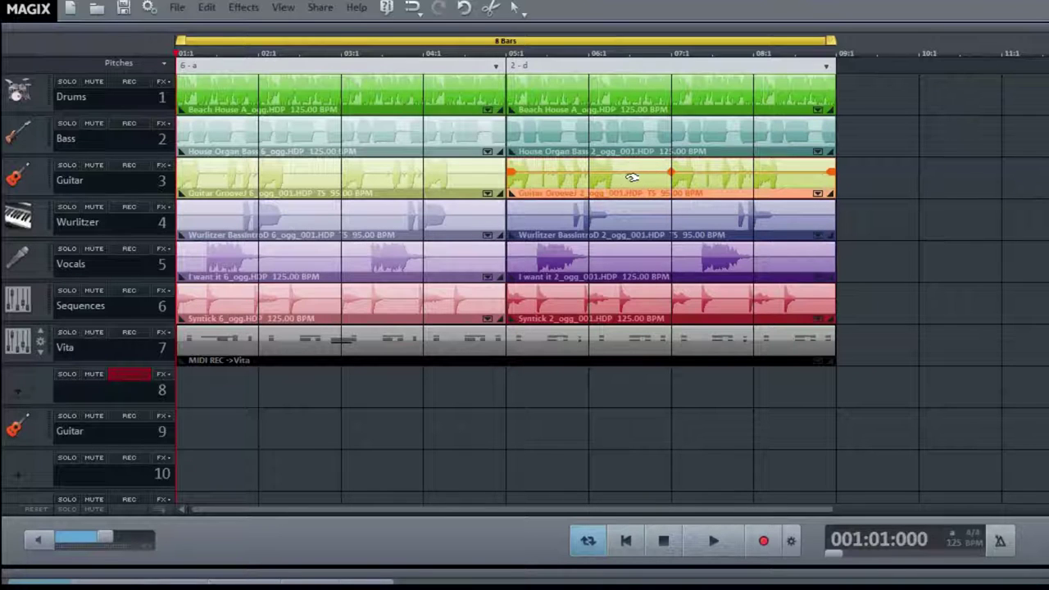
left_click(385, 176, "shift")
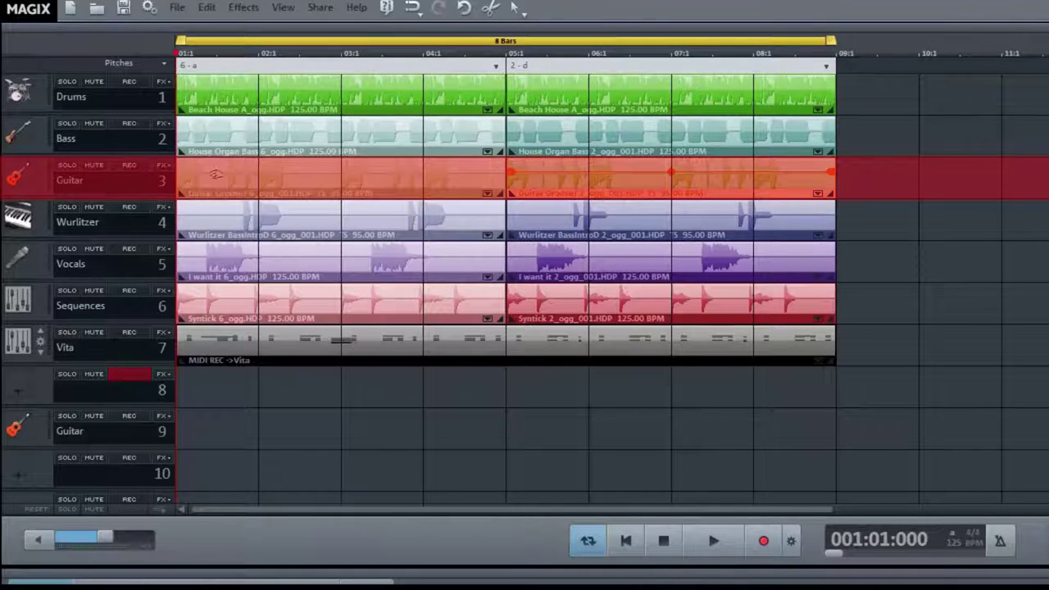
left_click(608, 173)
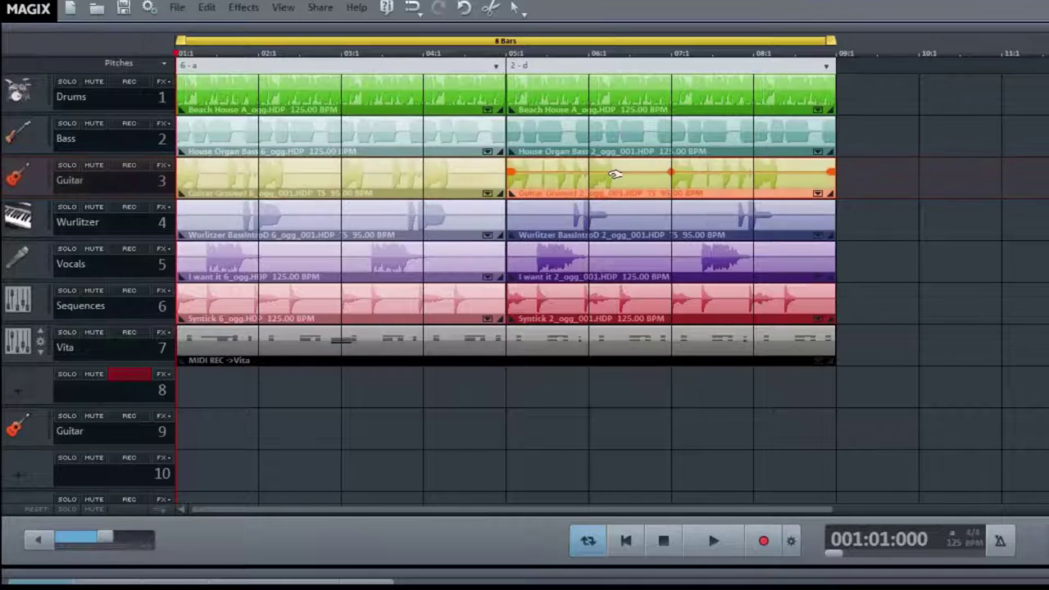
right_click(615, 173)
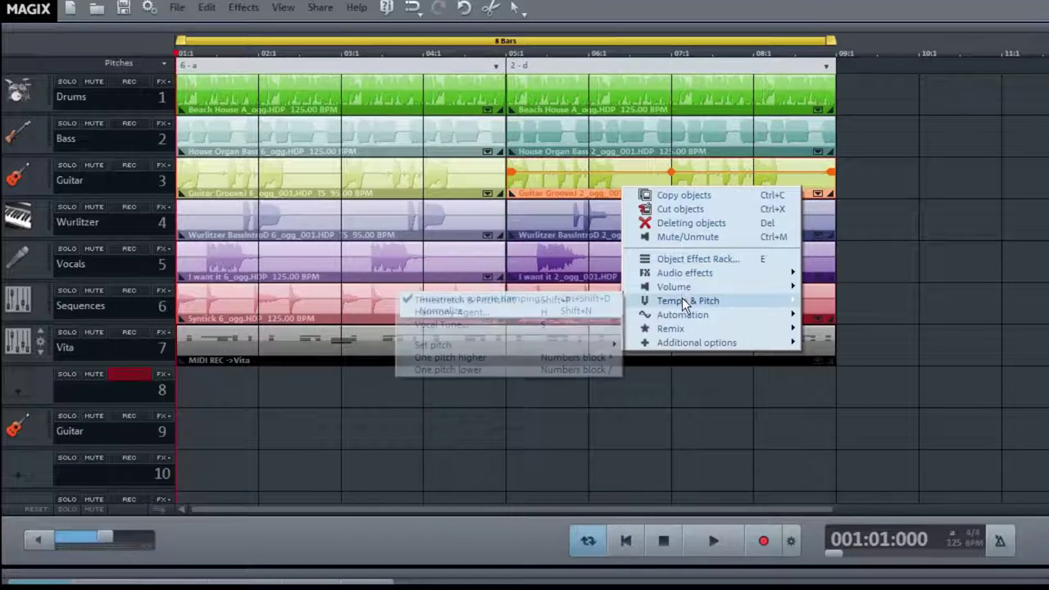
mouse_move(688, 301)
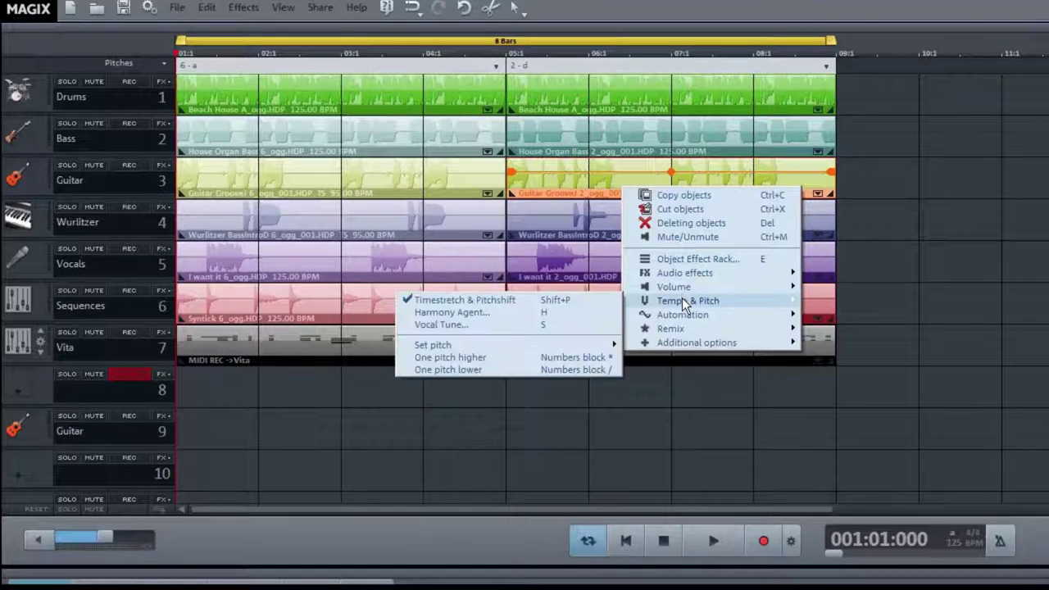
left_click(866, 218)
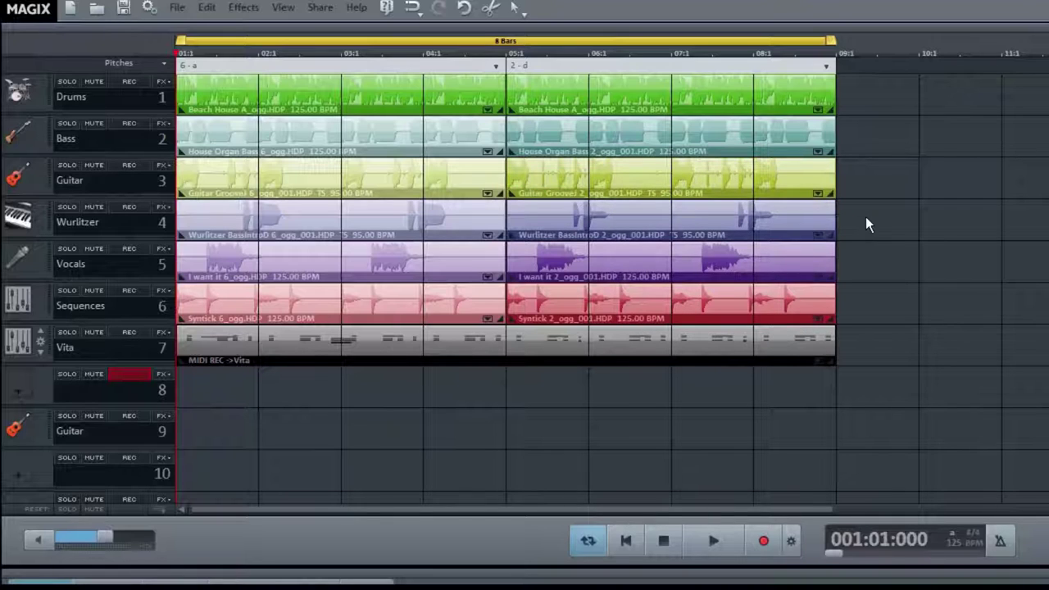
- Look through the instrument effect presets available for Guitar track 3, including the Bass and Guitar categories
left_click(168, 165)
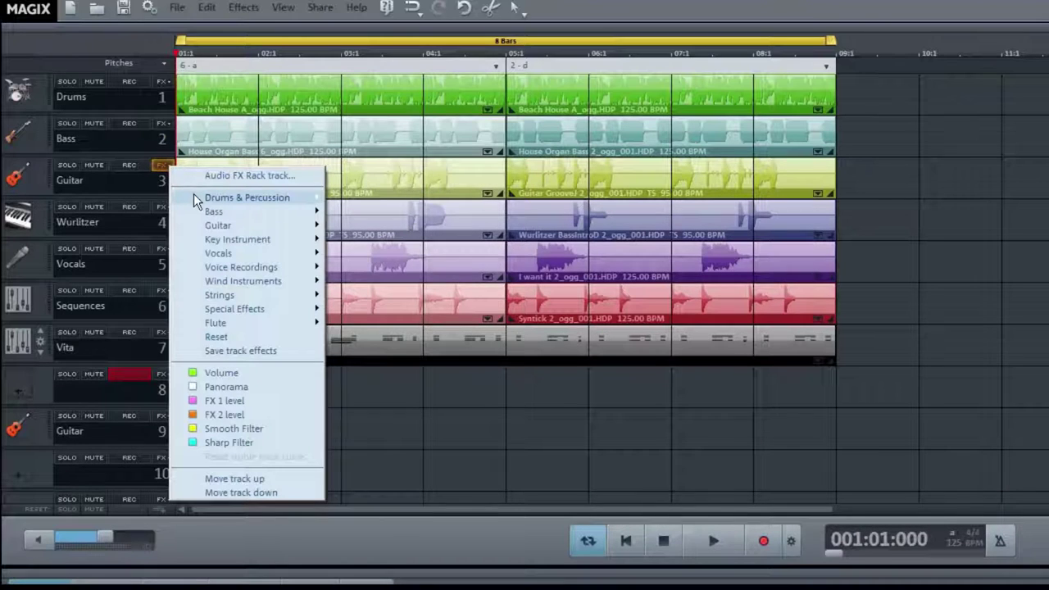
mouse_move(194, 198)
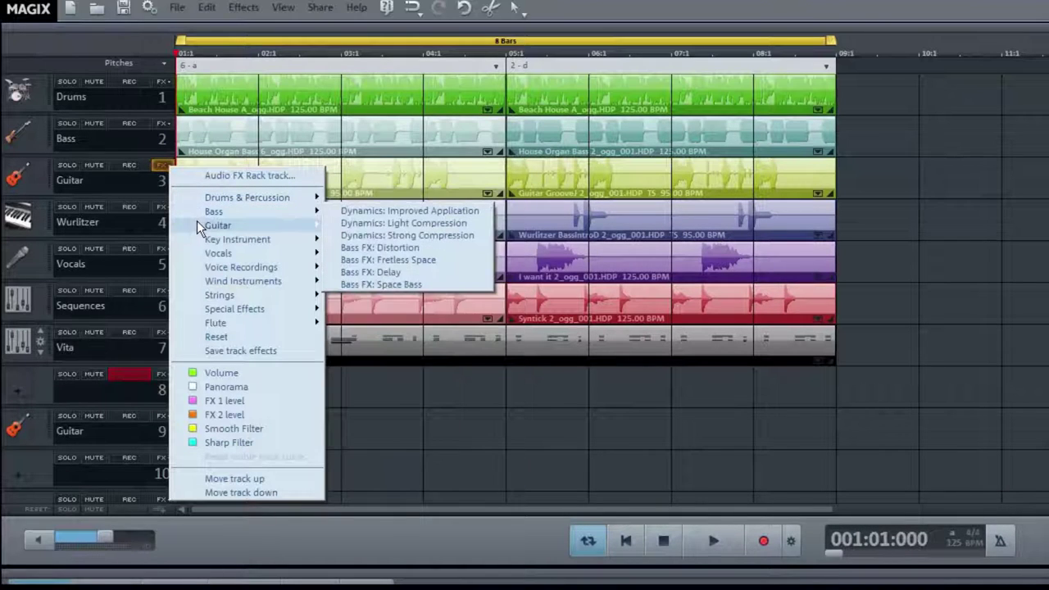
mouse_move(196, 221)
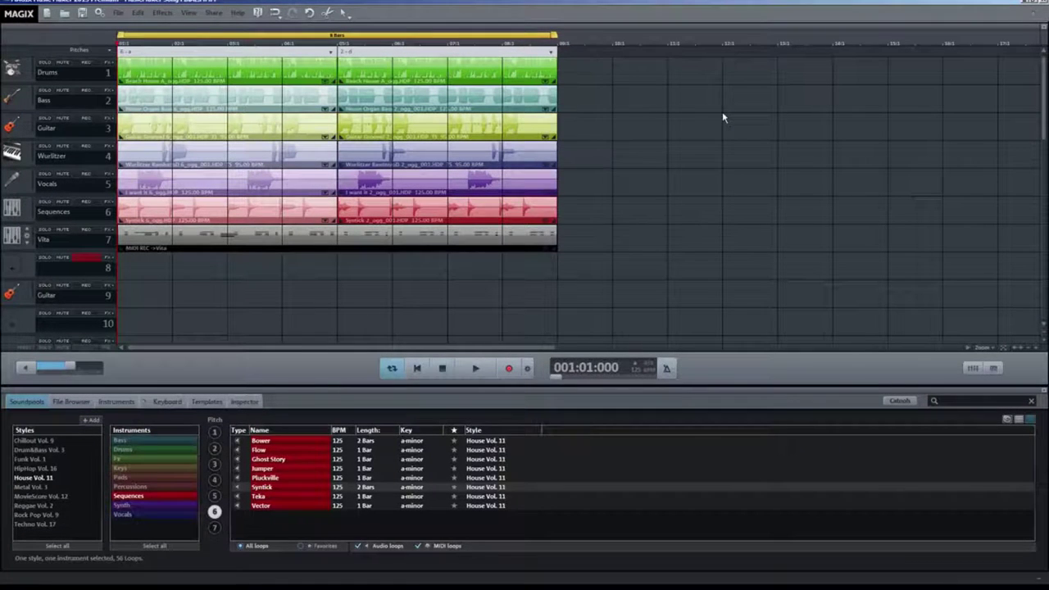
- Open the mixer and view the Audio FX rack of Drums channel 1
key("m")
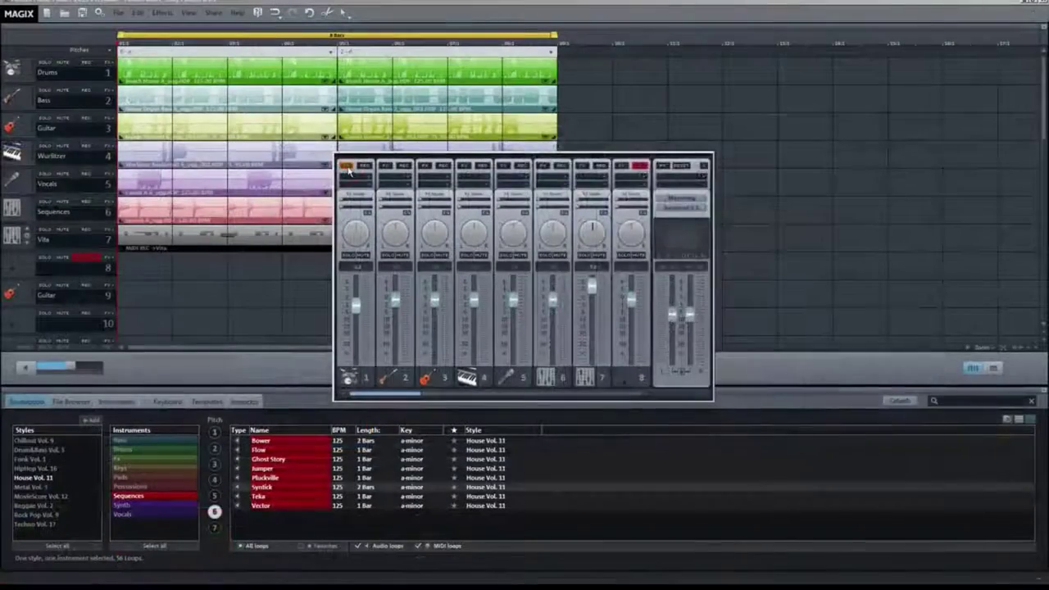
left_click(256, 104)
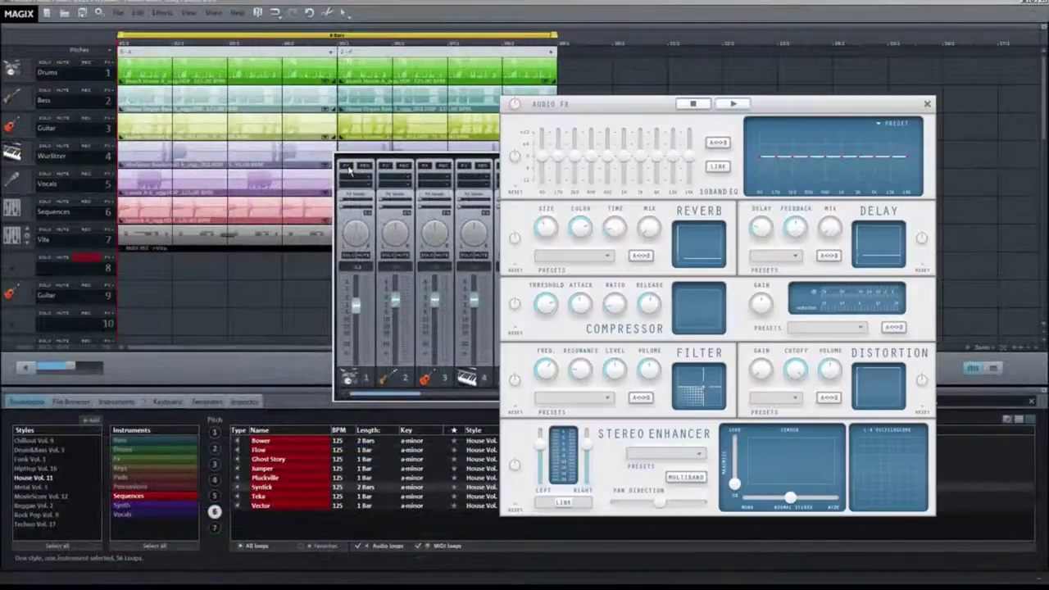
left_click(348, 168)
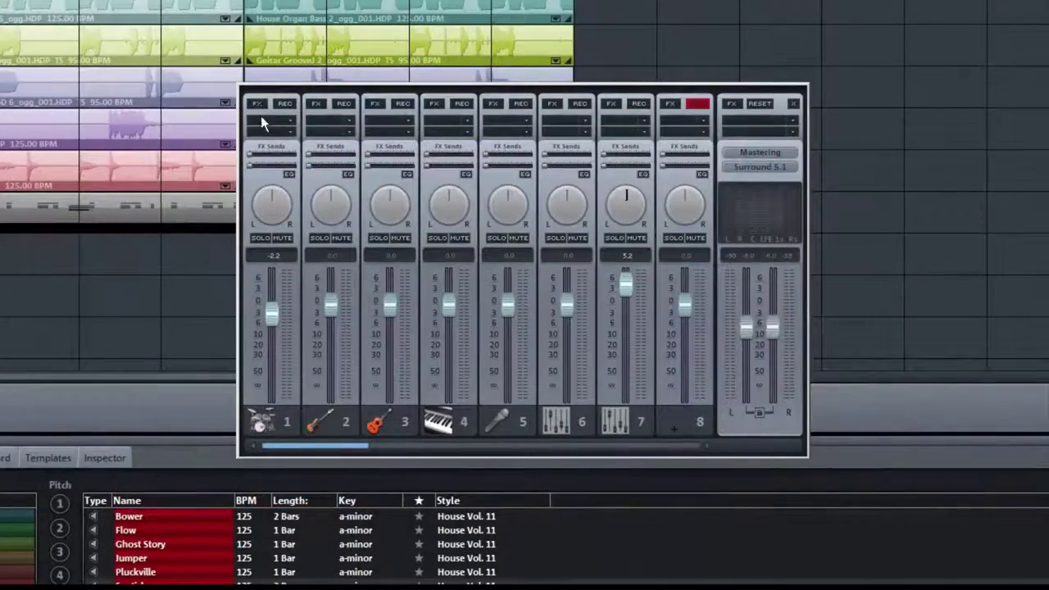
- Examine the MAGIX plug-ins offered for the insert slots of channel 1 and the master channel
left_click(288, 123)
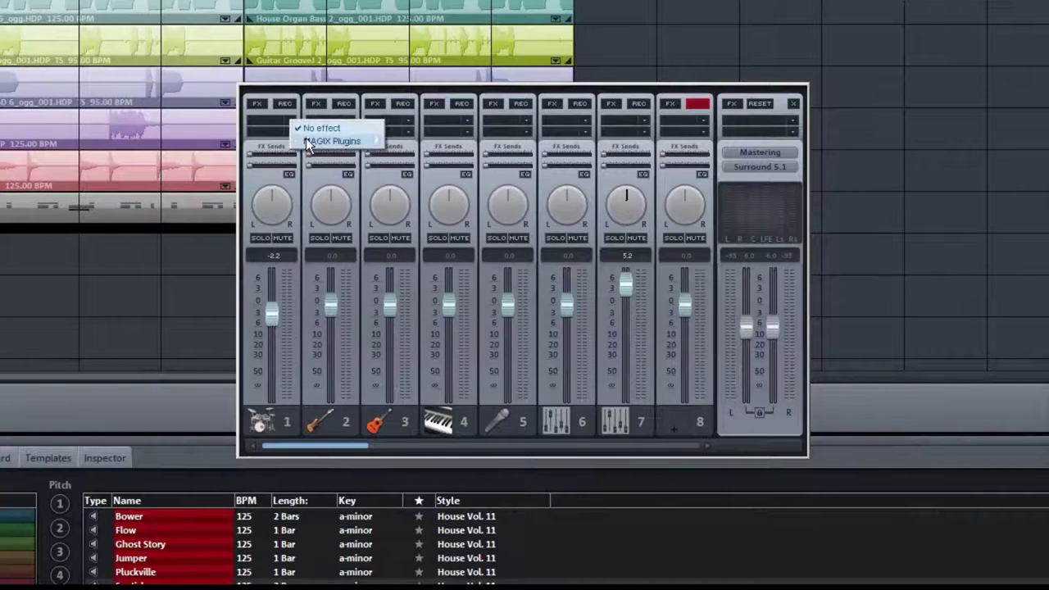
mouse_move(306, 142)
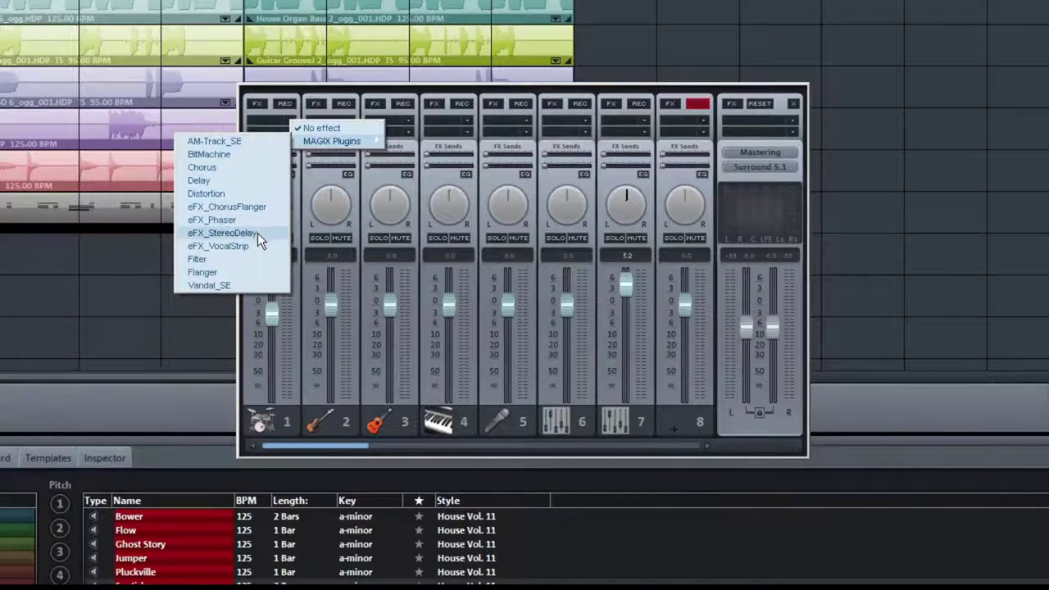
left_click(159, 262)
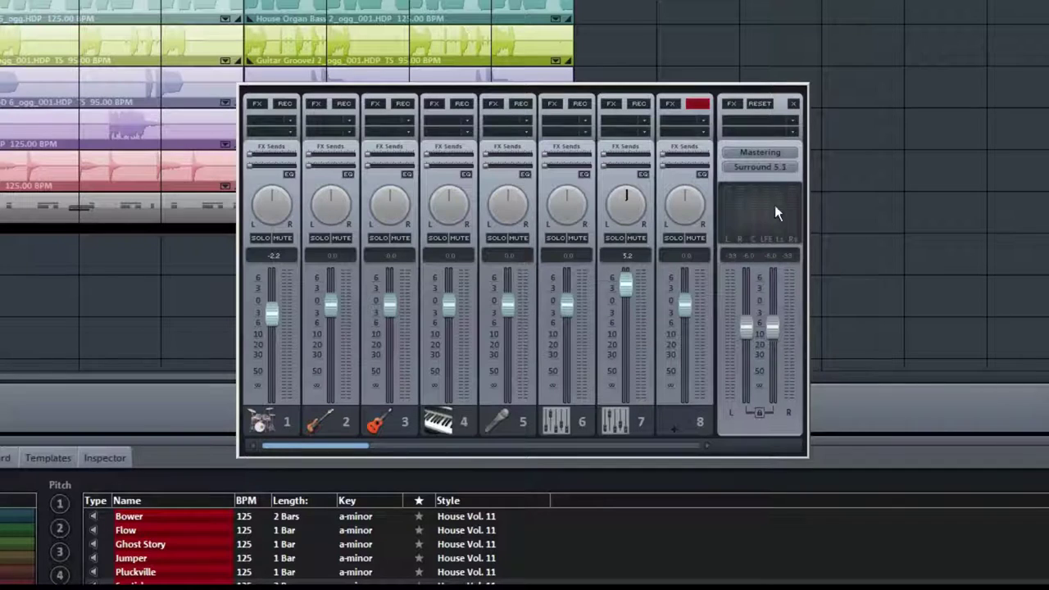
left_click(789, 119)
mouse_move(800, 138)
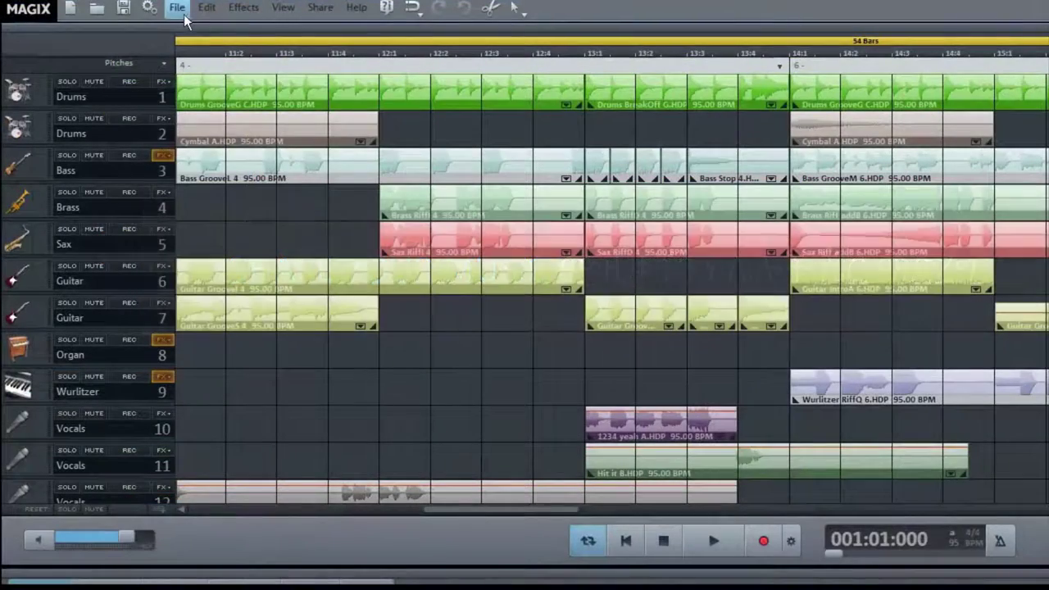
- Review the export formats for the 54-bar song and open the common export options
left_click(118, 14)
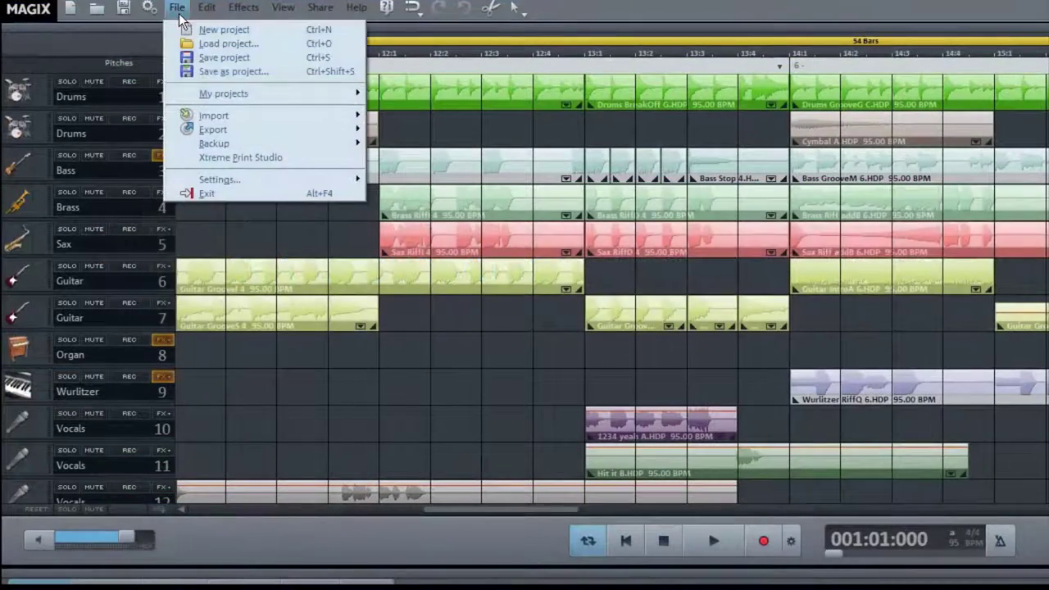
mouse_move(211, 131)
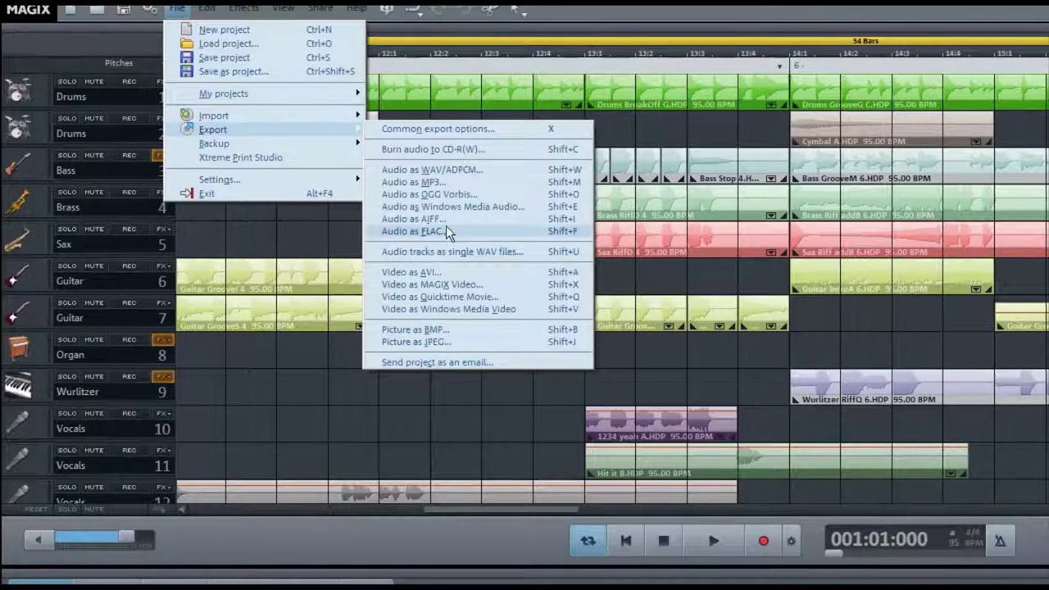
left_click(455, 131)
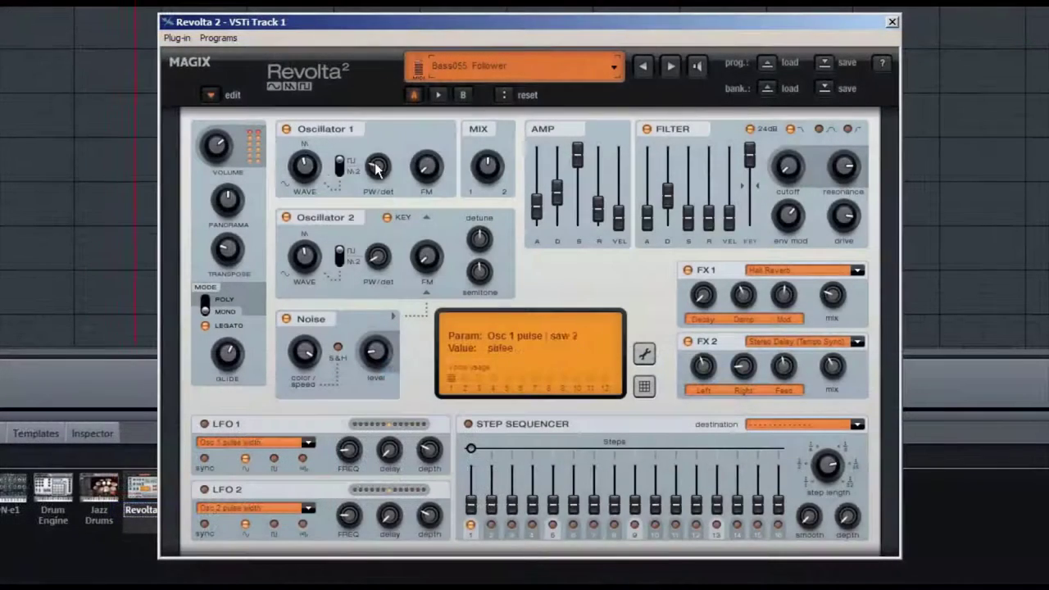
- Adjust Oscillator 1's FM and set the amp attack to 8.22 ms in Revolta 2
left_click(418, 173)
mouse_move(537, 207)
left_mouse_down()
mouse_move(537, 193)
mouse_move(538, 206)
left_mouse_up()
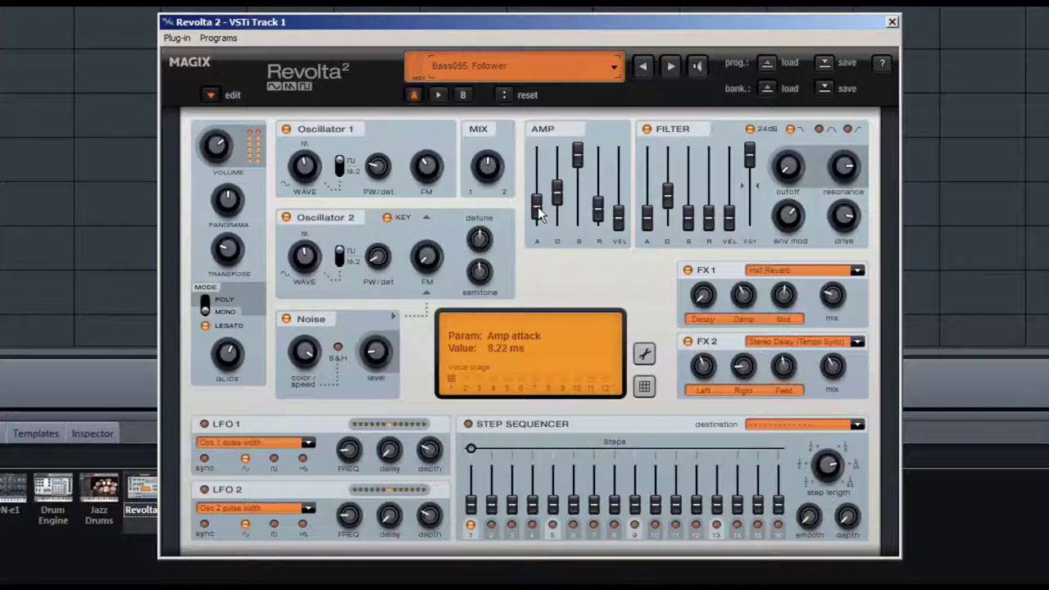
- Change Revolta 2's FX 1 to Flanger with a rate of 2.14 Hz and adjust the FX 2 stereo delay feedback
left_click(848, 270)
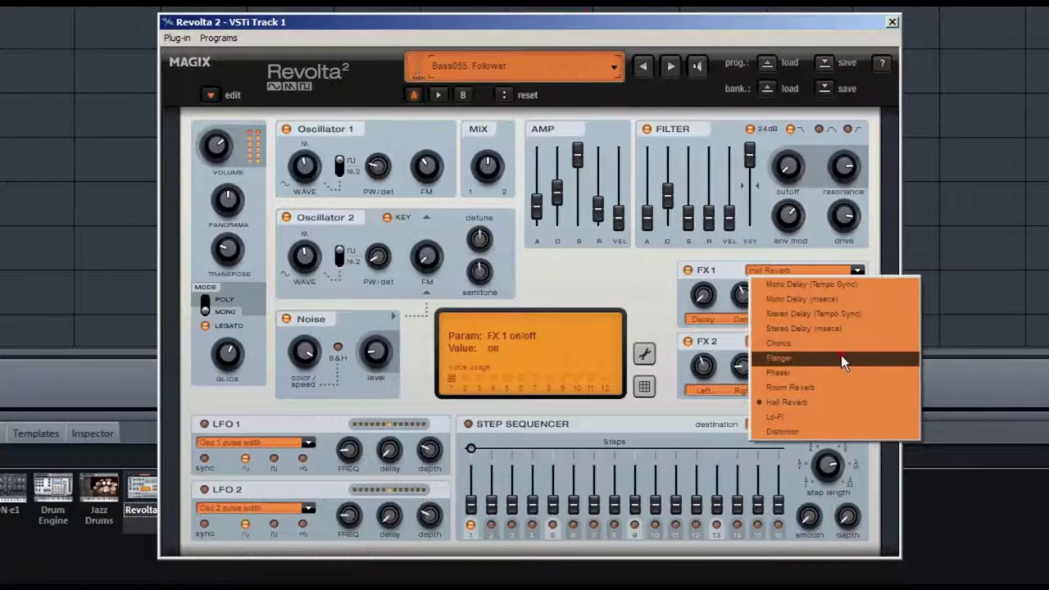
left_click(840, 356)
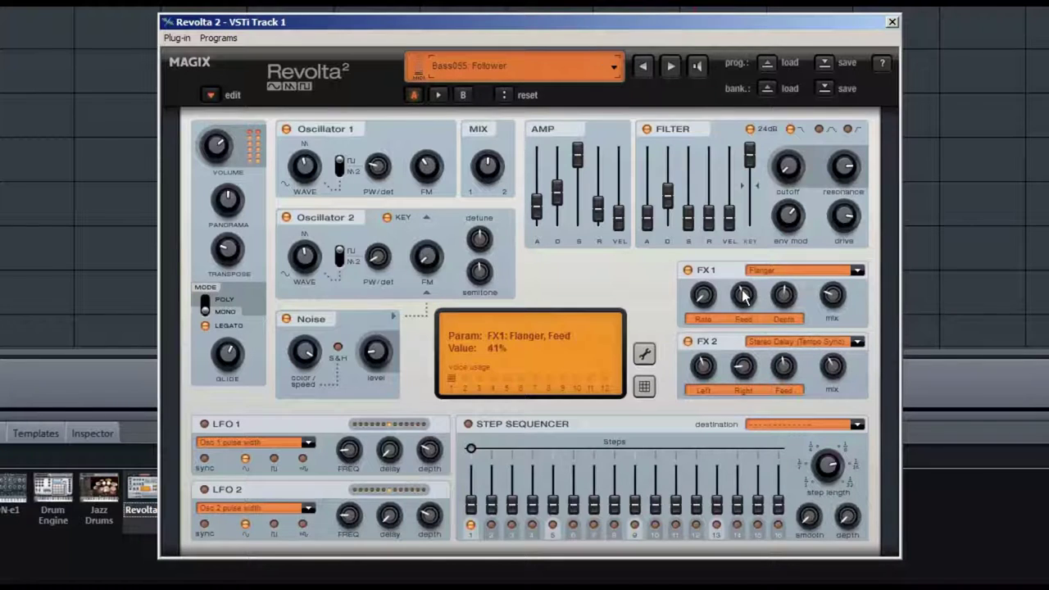
left_click_drag(742, 296, 701, 296)
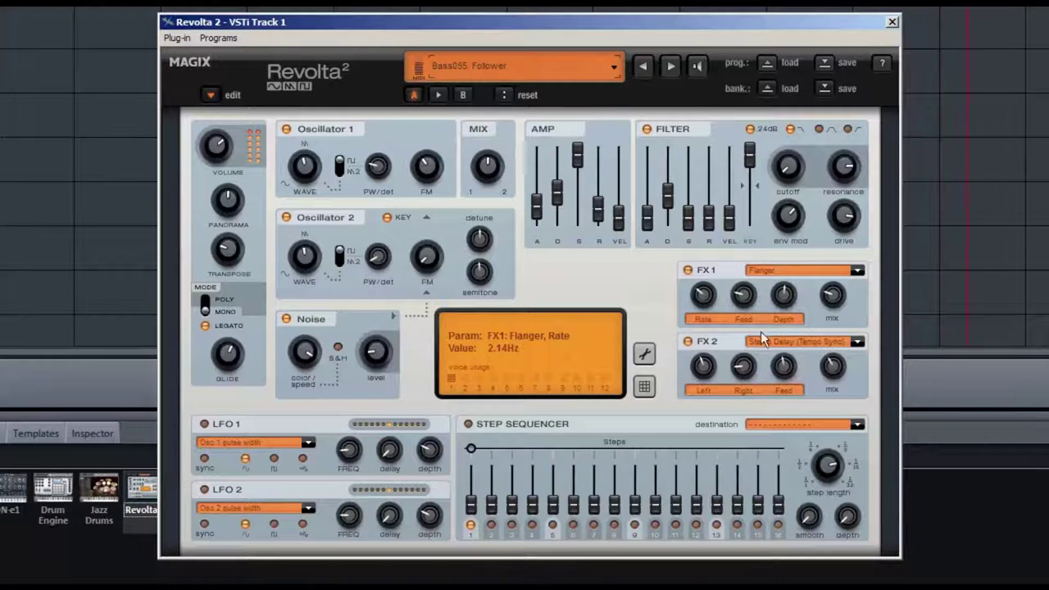
left_click_drag(785, 367, 784, 363)
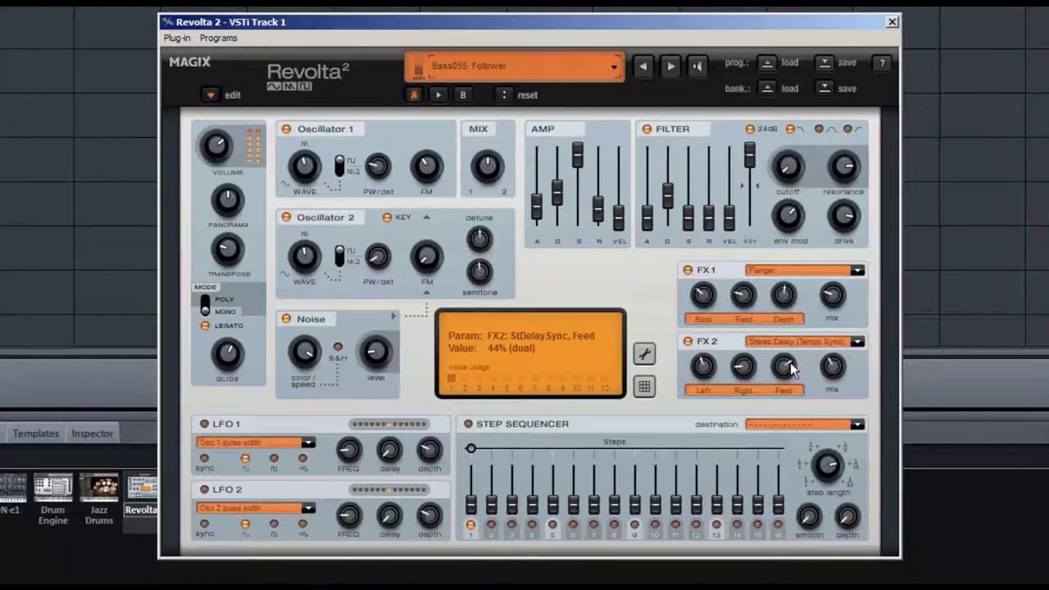
left_click_drag(702, 300, 701, 297)
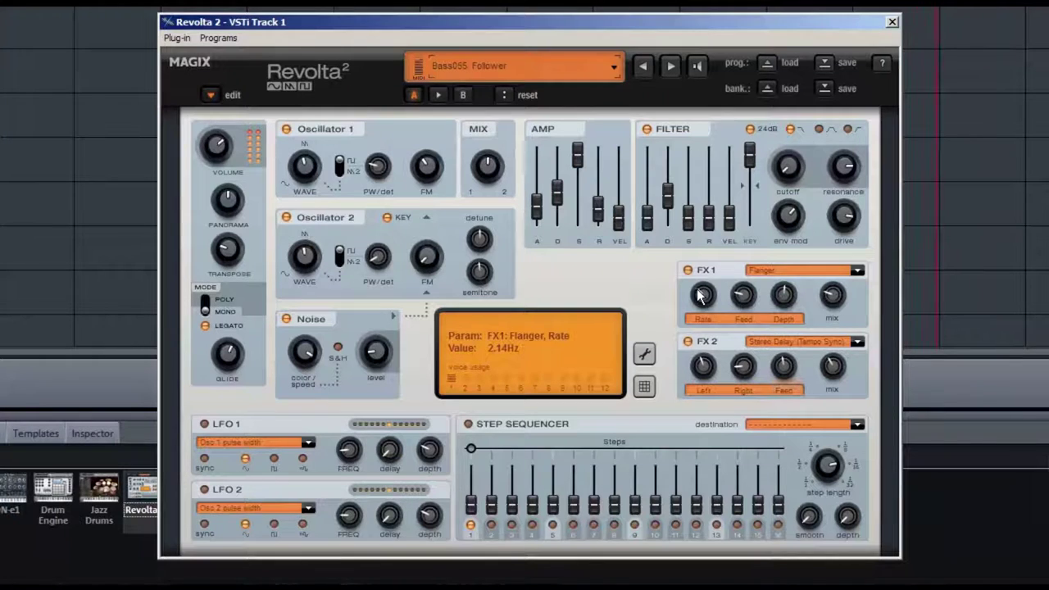
left_click_drag(782, 364, 791, 370)
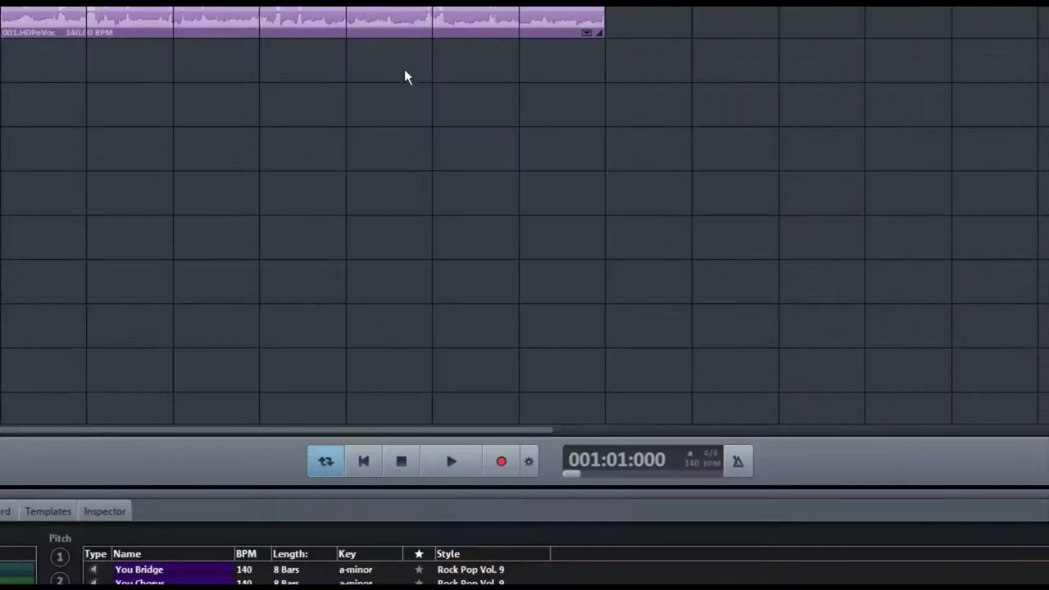
- Edit the vocal object's eFX_VocalStrip with highpass 95 Hz, gate -24.4 dB, deEsser 13.7 dB and raised compression
right_click(398, 23)
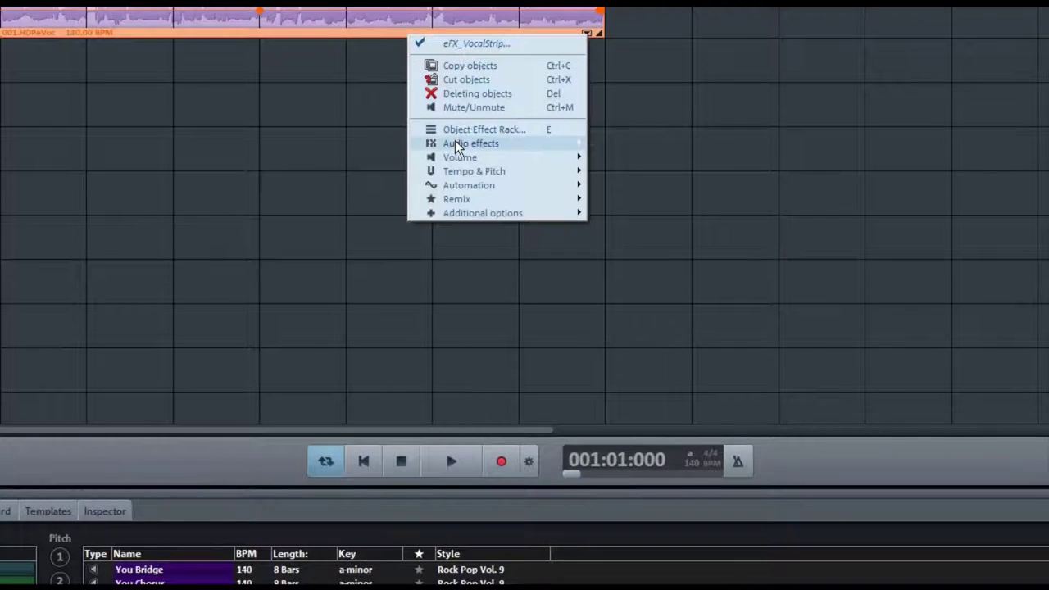
mouse_move(456, 143)
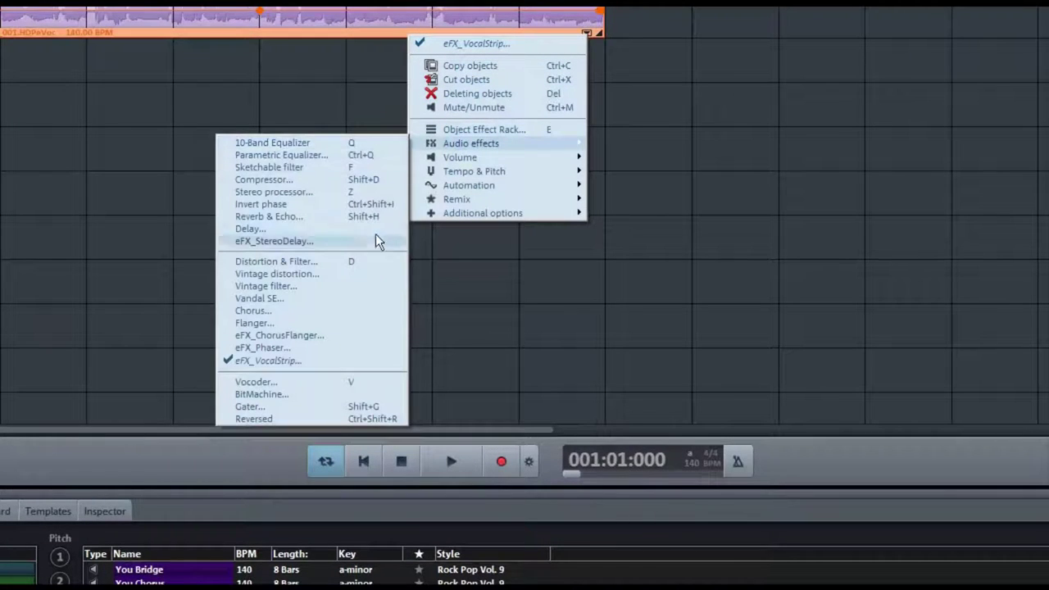
left_click(358, 362)
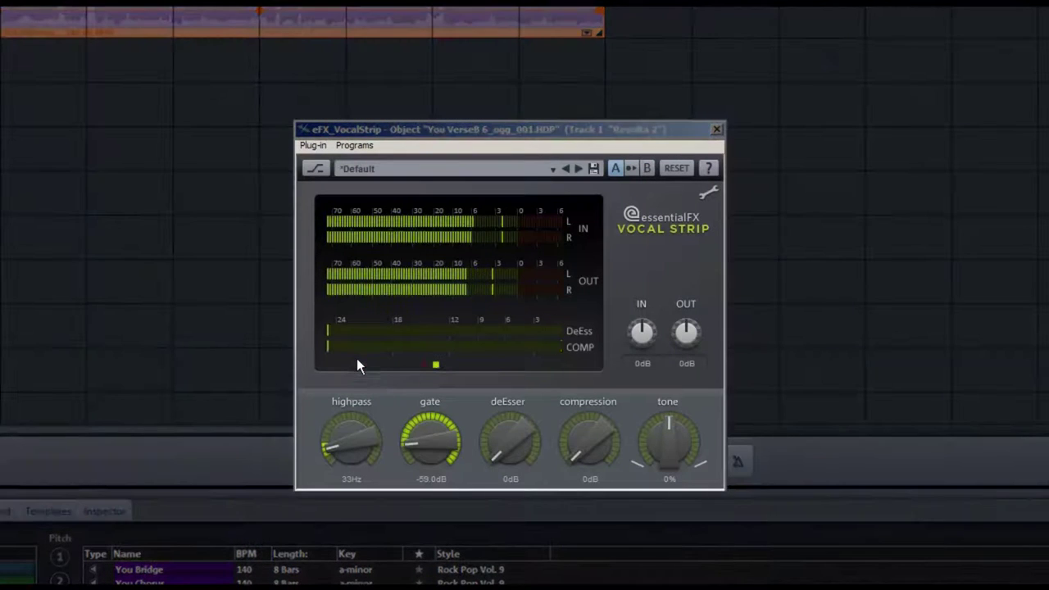
left_click_drag(338, 445, 349, 422)
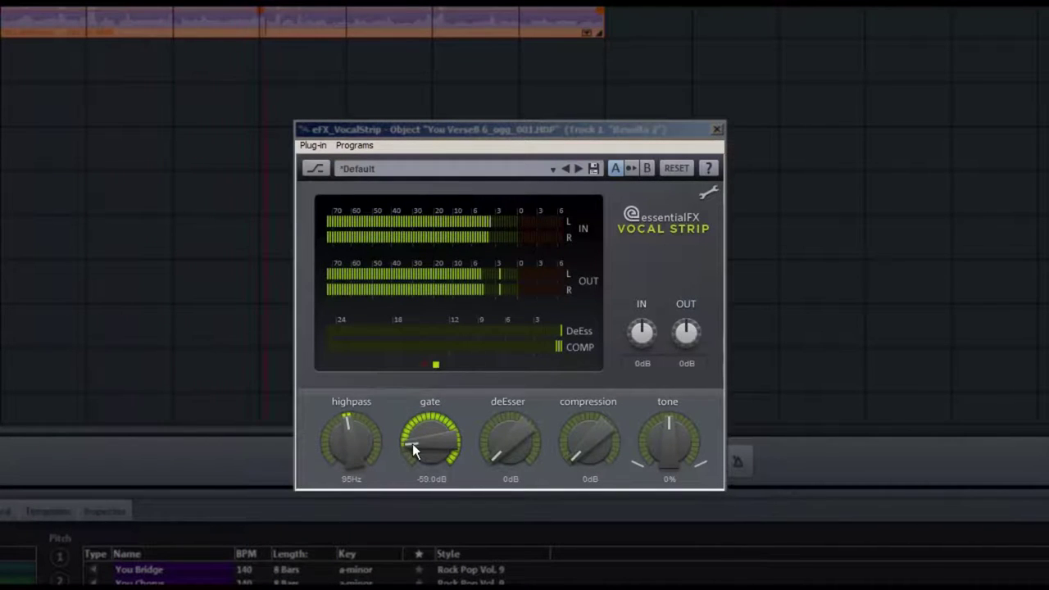
left_click_drag(412, 443, 430, 427)
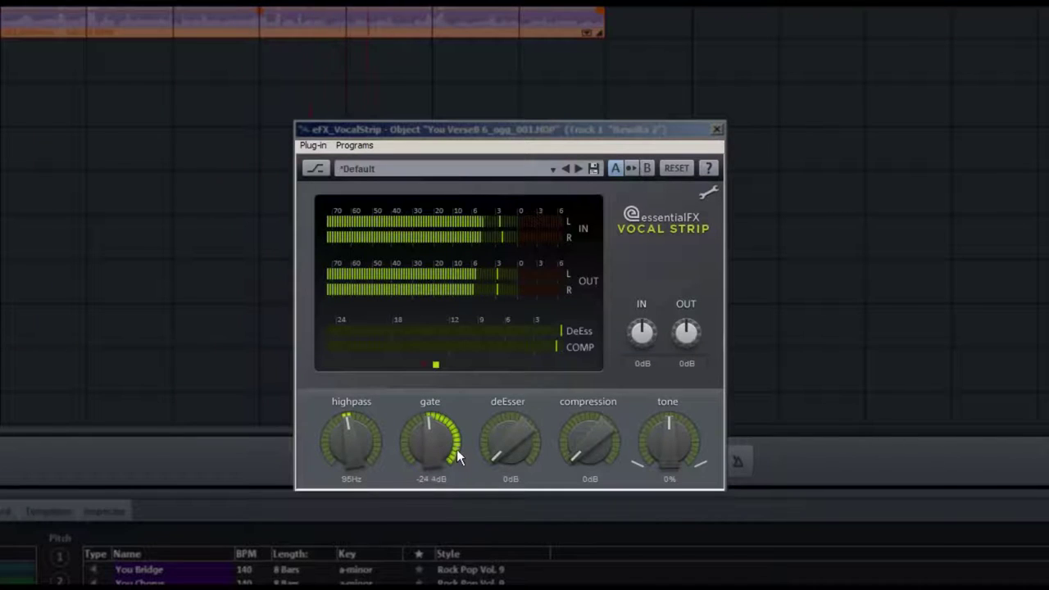
left_click_drag(490, 456, 503, 431)
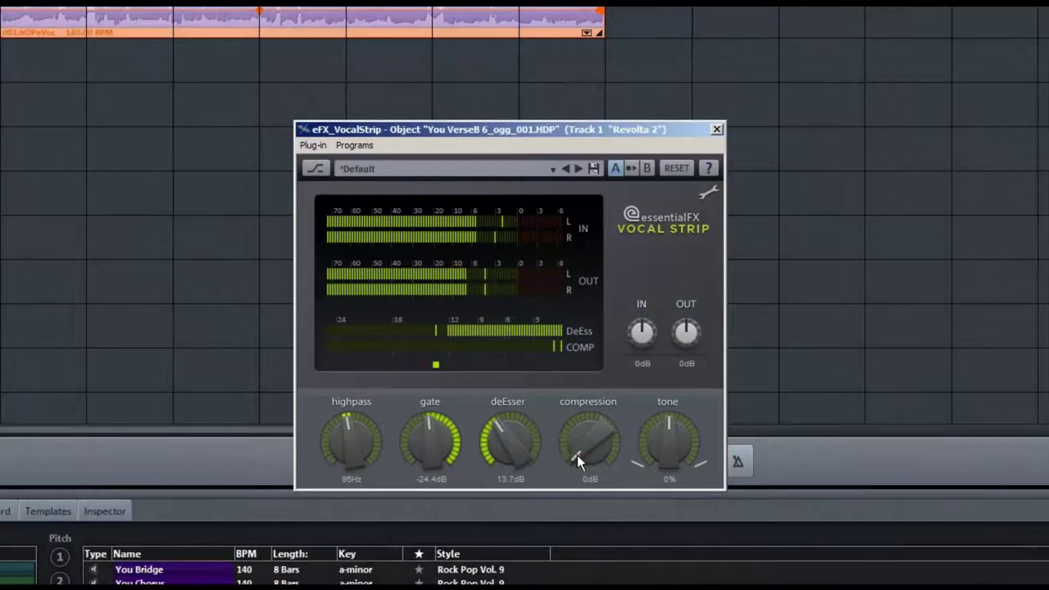
left_click_drag(577, 454, 585, 427)
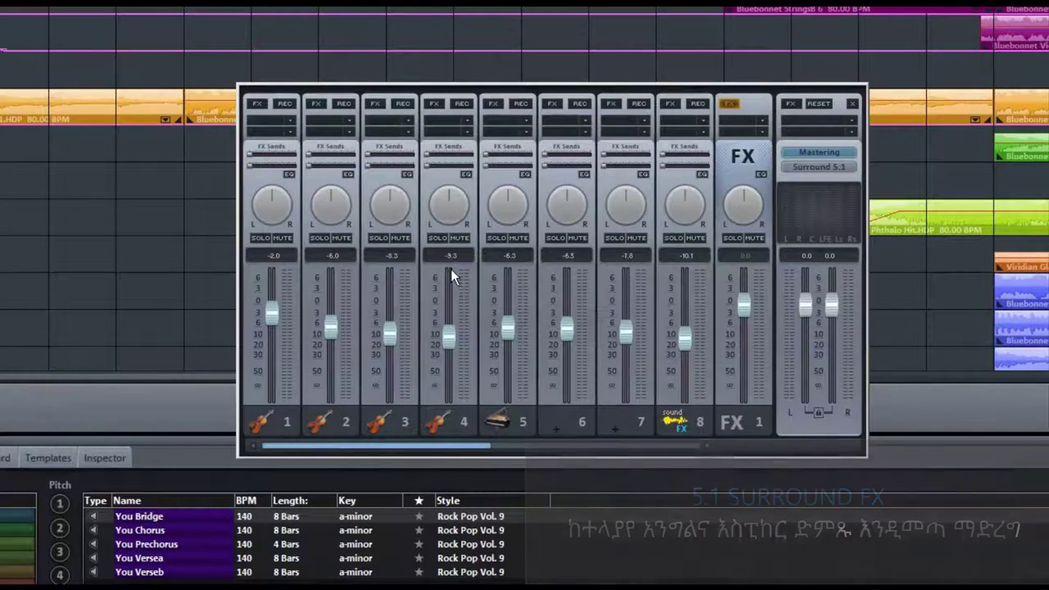
- Enable 5.1 surround and move the left and right sources of Piano track 5 slightly toward the rear speakers
left_click(817, 166)
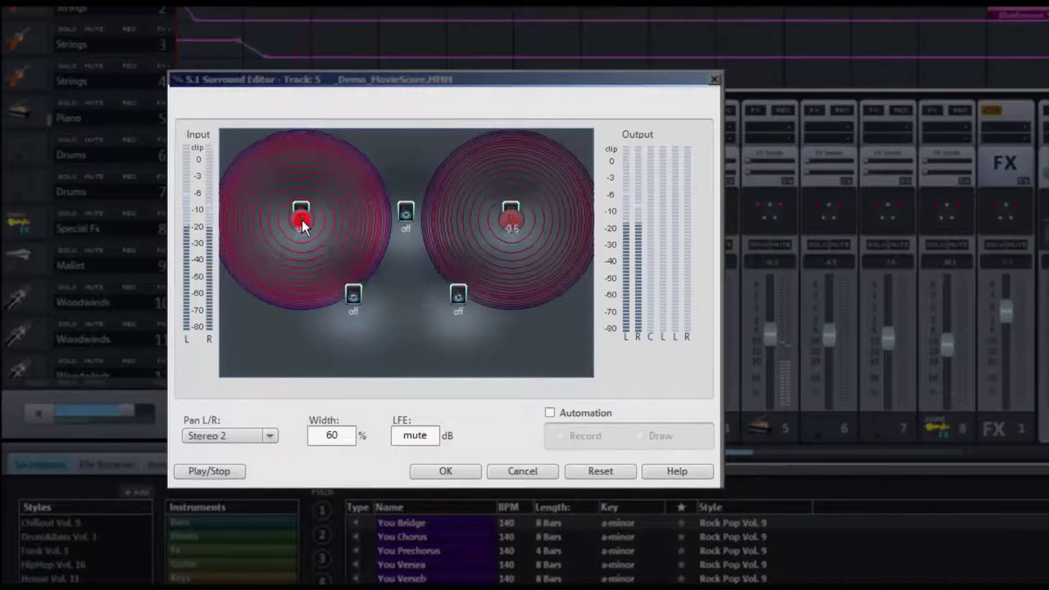
mouse_move(301, 220)
left_mouse_down()
mouse_move(321, 237)
mouse_move(347, 236)
mouse_move(363, 213)
mouse_move(339, 232)
mouse_move(293, 234)
mouse_move(259, 212)
mouse_move(305, 224)
mouse_move(303, 239)
left_mouse_up()
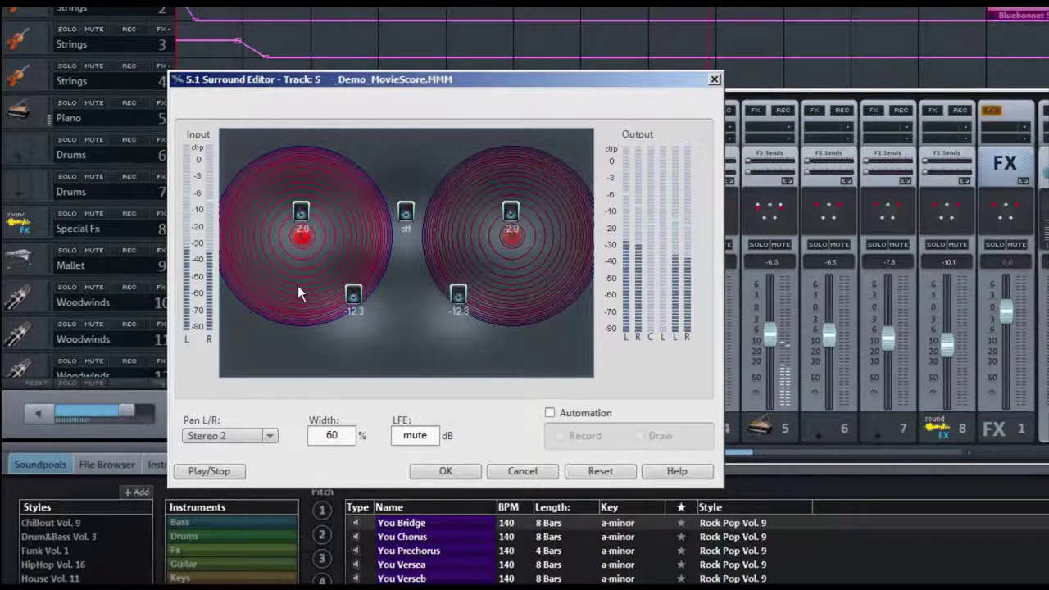
- Switch track 5's surround panning to Stereo 1 and move its sound source to the middle, just behind the center speaker
left_click(268, 435)
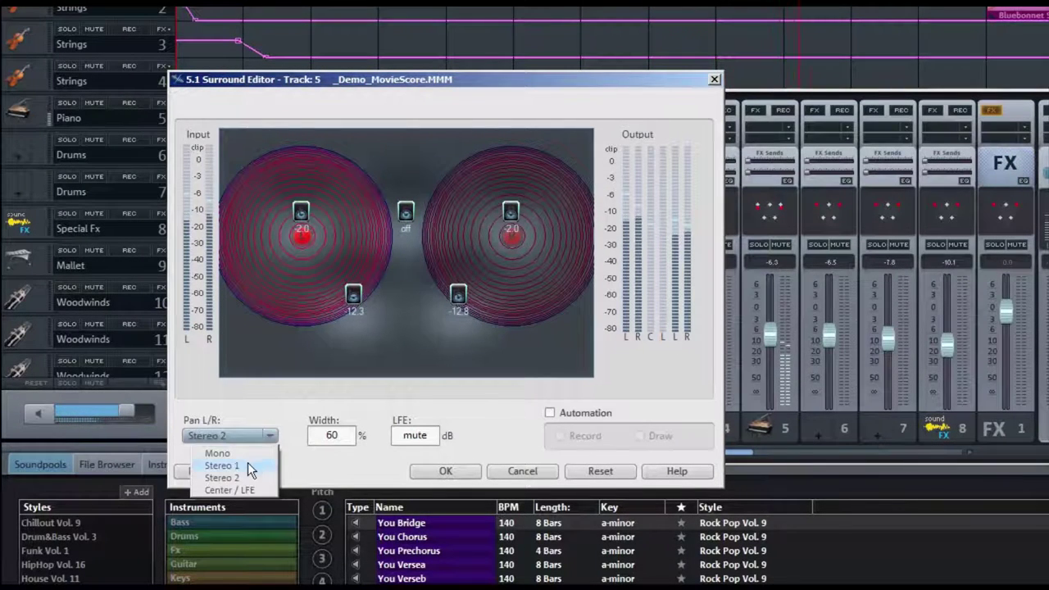
left_click(247, 465)
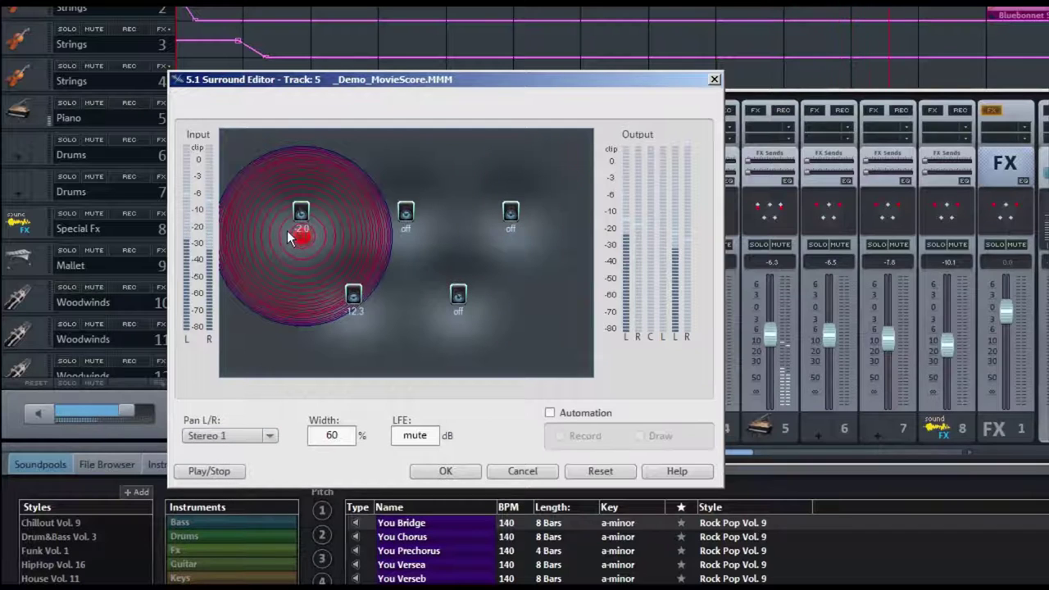
left_click_drag(288, 237, 405, 245)
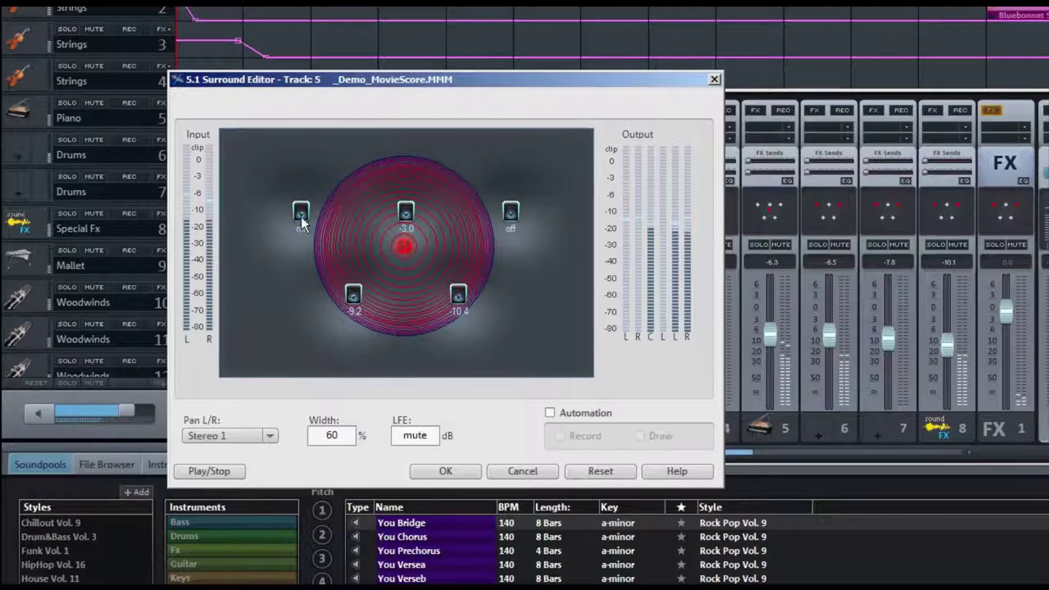
- Move the front-left and center speakers forward and both rear speakers outward and farther back in the surround field
left_click_drag(345, 304, 327, 311)
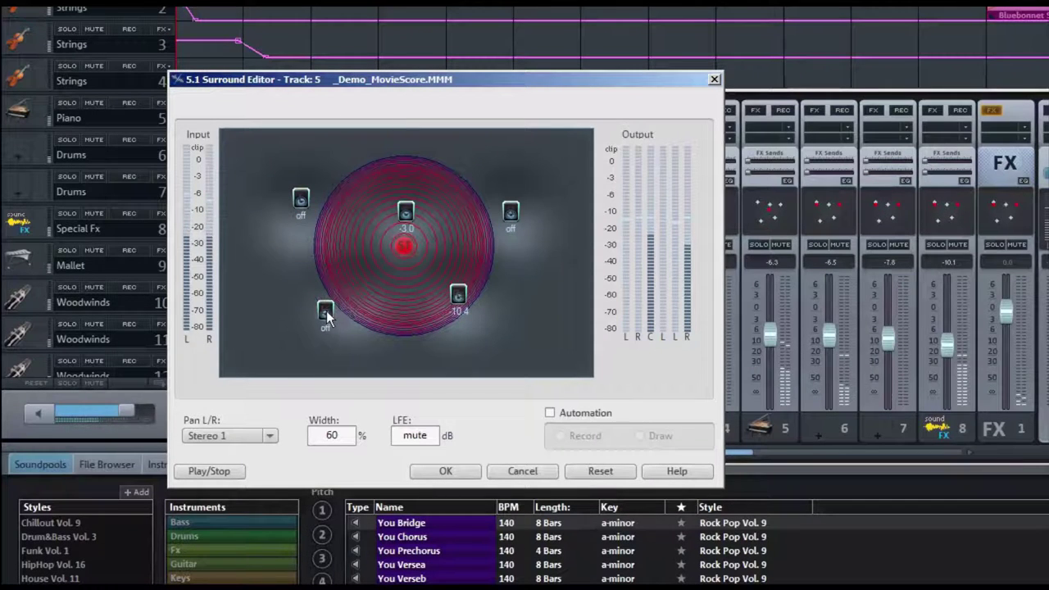
left_click_drag(460, 303, 467, 309)
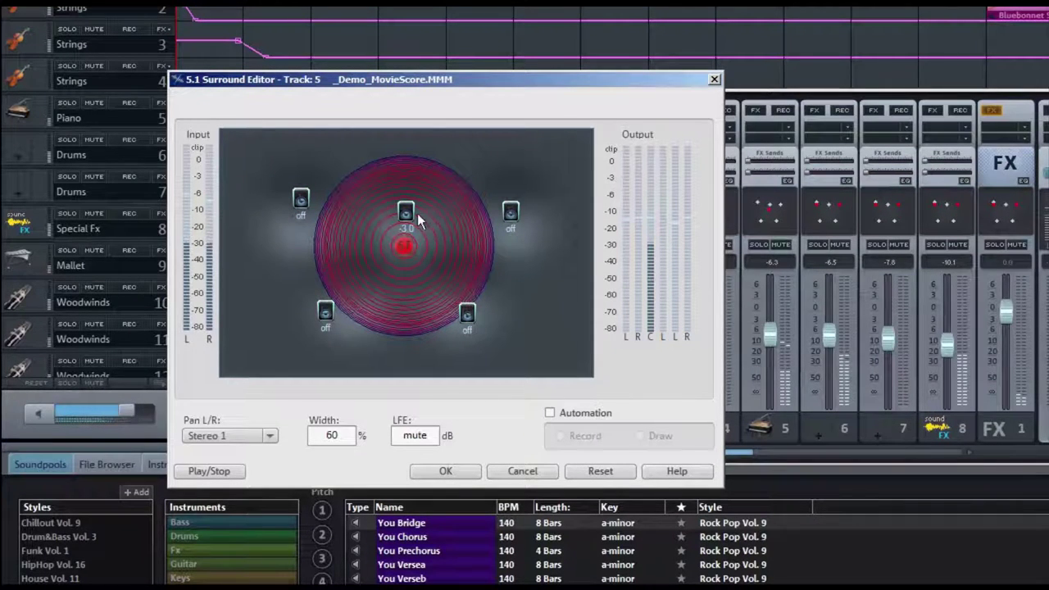
left_click_drag(407, 212, 407, 189)
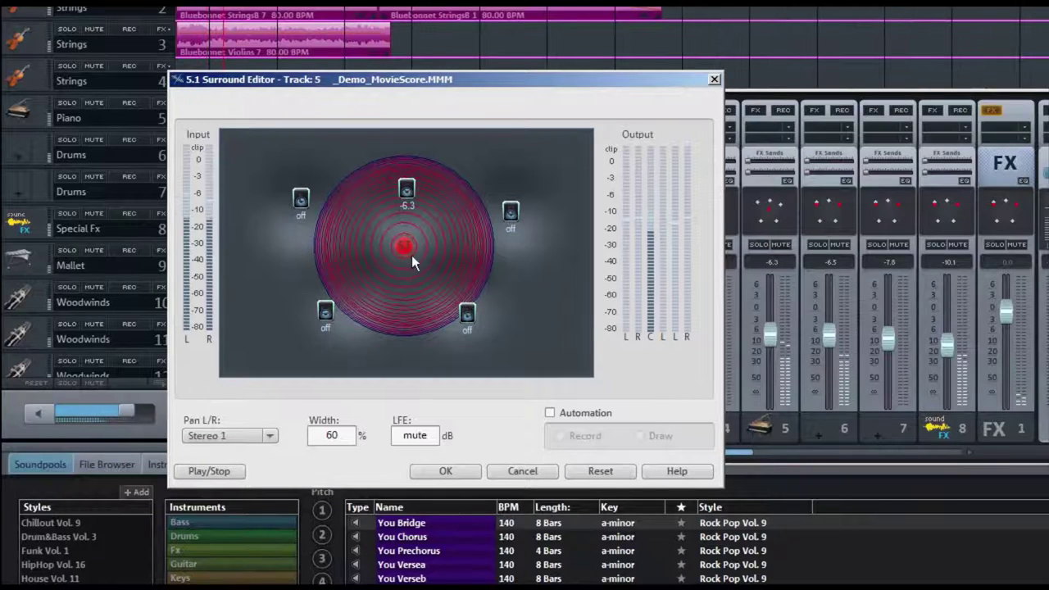
- Enable surround automation in Draw mode for track 5 and draw a short movement of the sound source near the middle of the field
left_click(549, 413)
left_click(635, 435)
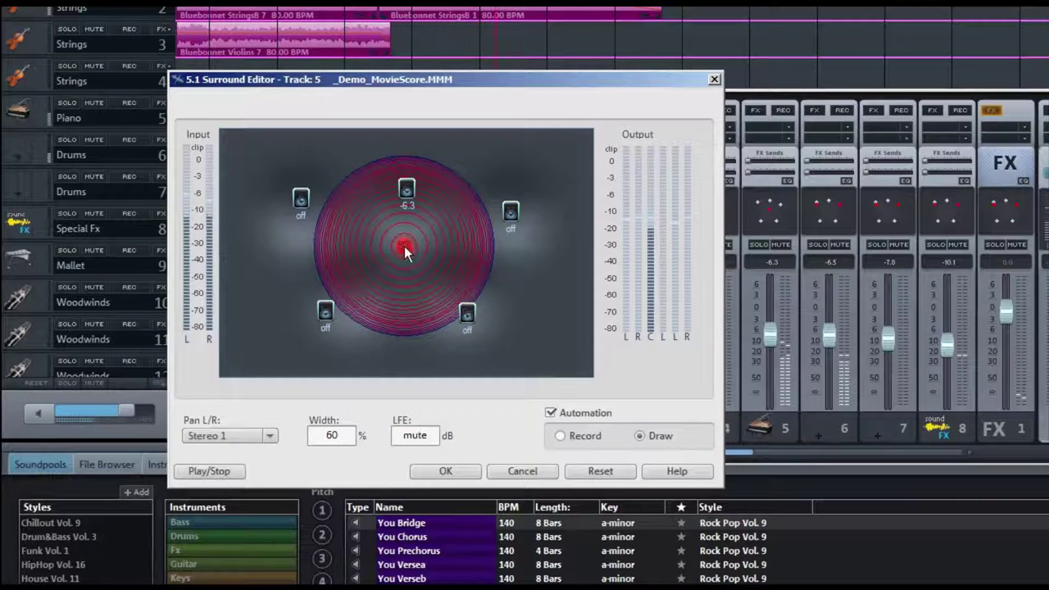
mouse_move(403, 248)
left_mouse_down()
mouse_move(558, 240)
mouse_move(565, 187)
mouse_move(521, 154)
mouse_move(473, 148)
mouse_move(294, 147)
mouse_move(249, 181)
mouse_move(248, 223)
mouse_move(272, 249)
mouse_move(410, 251)
left_mouse_up()
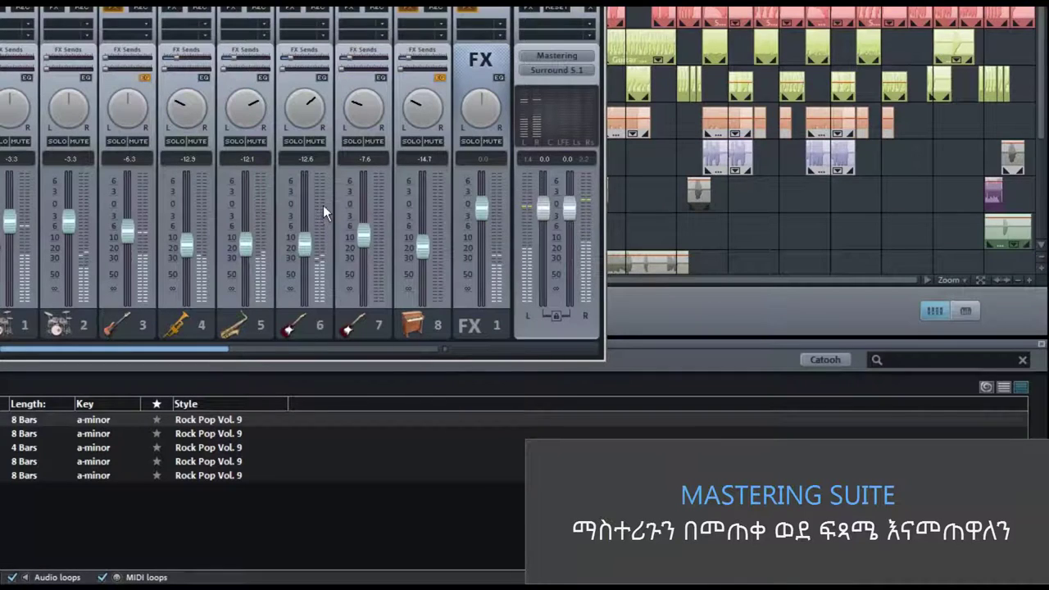
- In the Mastering Suite, enable the 6Band EQ, raise band 4, and set the gains of bands 2, 3 and 5 to -0.5, 0.4 and 0.9 dB
left_click(547, 55)
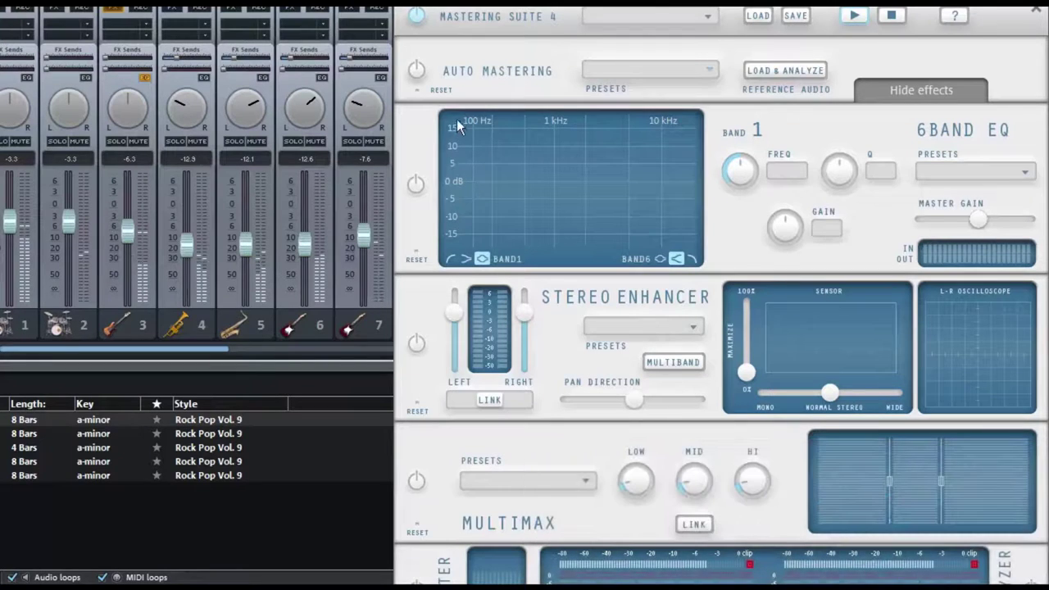
left_click(417, 184)
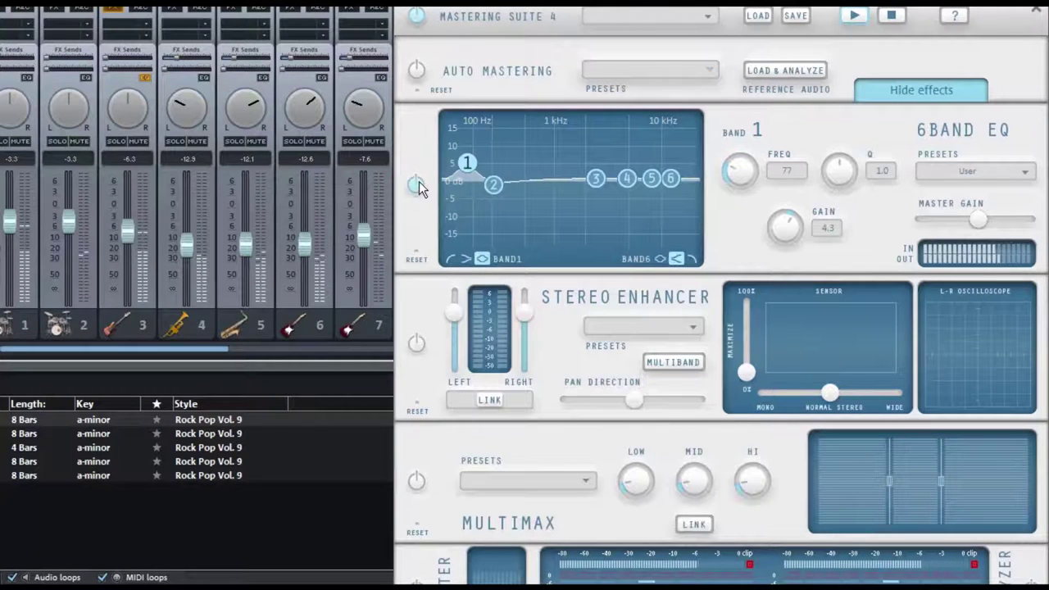
left_click_drag(627, 182, 589, 183)
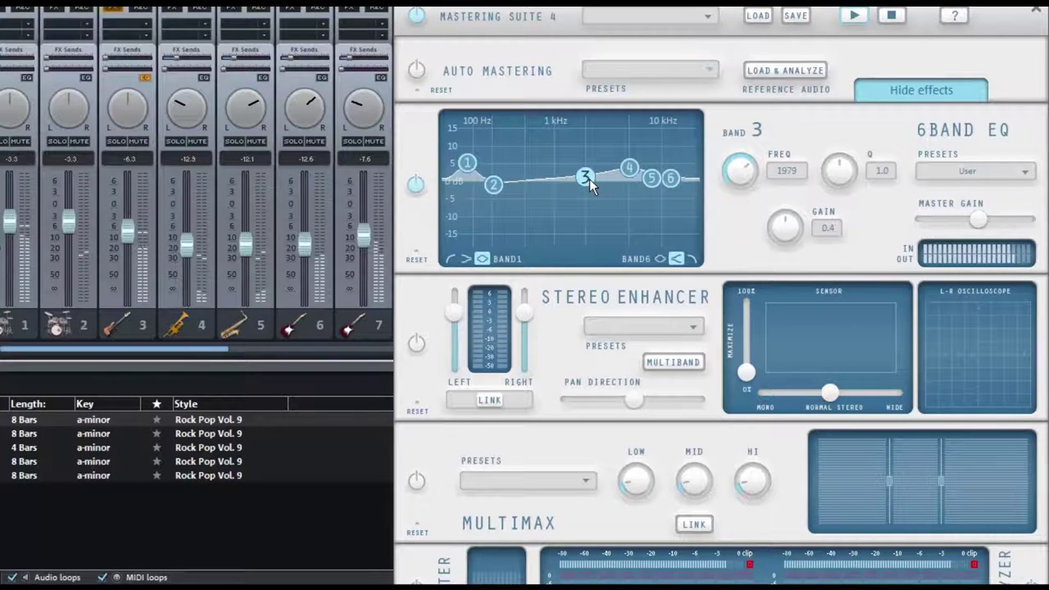
left_click_drag(493, 185, 495, 179)
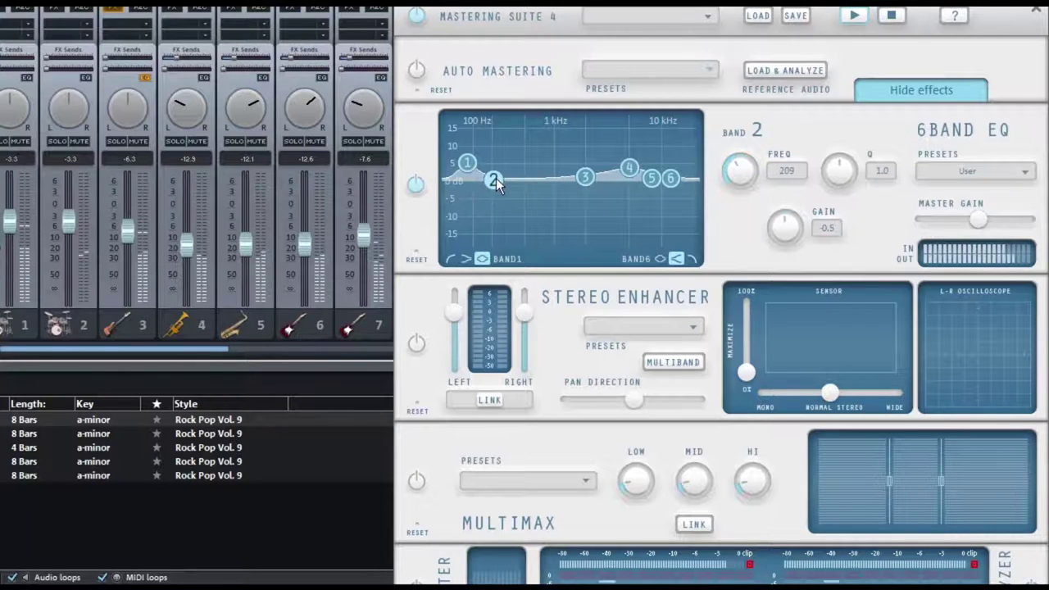
left_click_drag(651, 177, 656, 176)
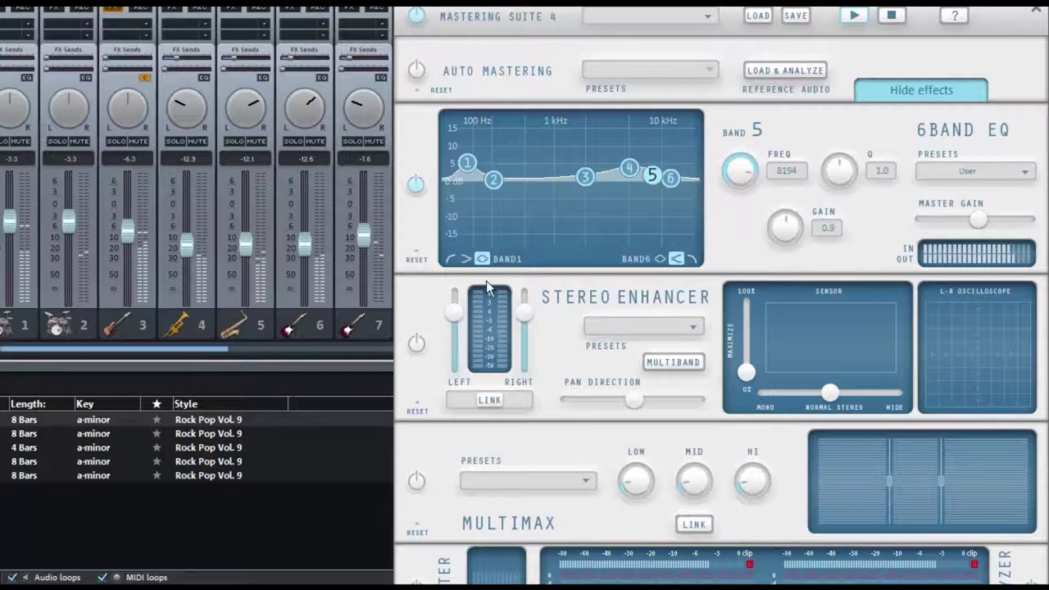
- Enable the Stereo Enhancer, narrow the stereo image toward mono and raise Maximize to a little under halfway
left_click(419, 343)
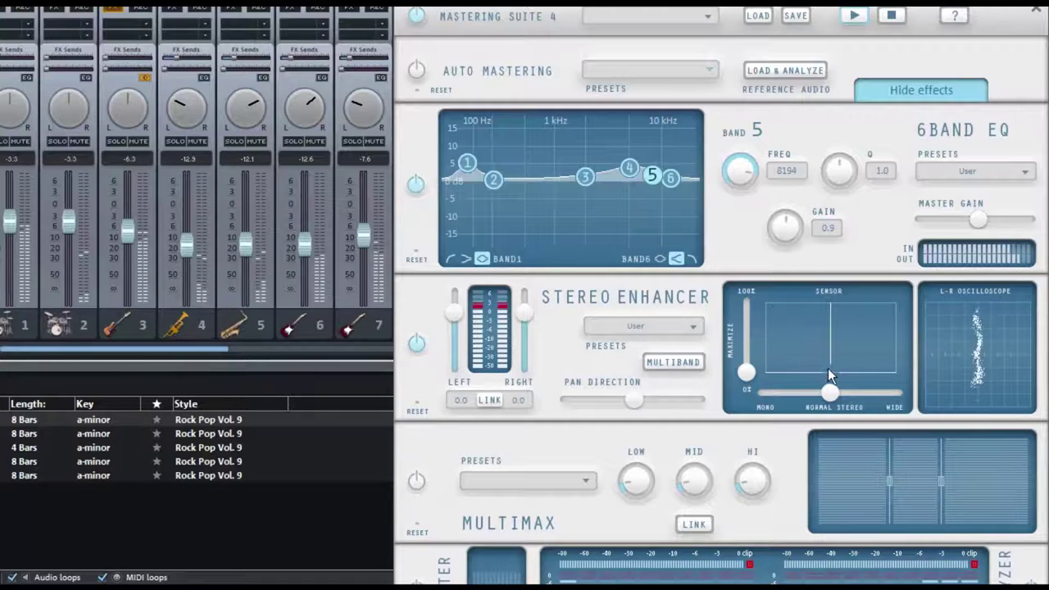
left_click_drag(829, 370, 802, 344)
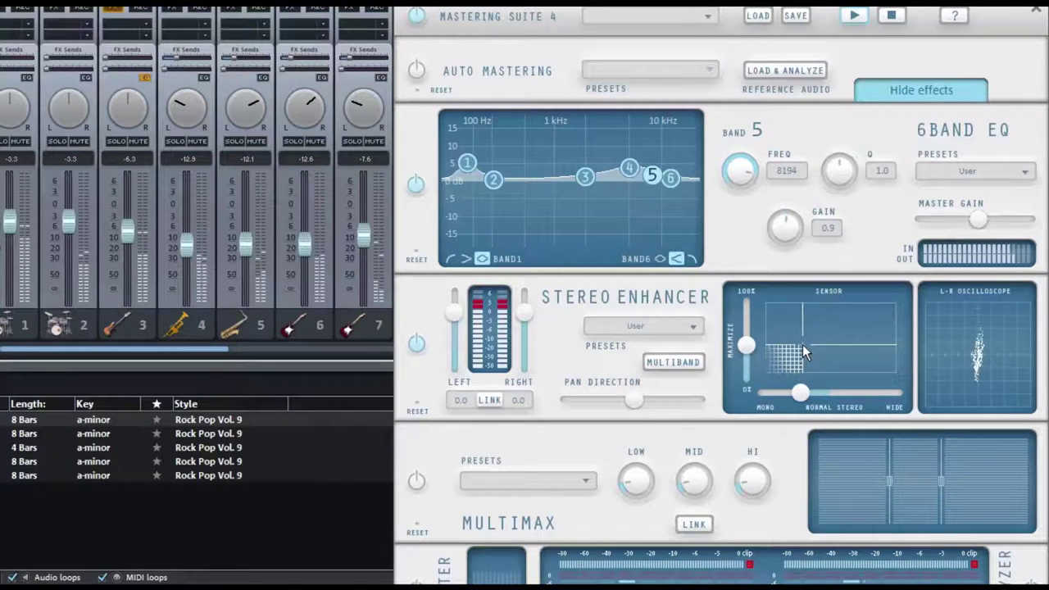
- Enable MultiMax with a raised Low band and linked bands, and switch on the Limiter
left_click(417, 482)
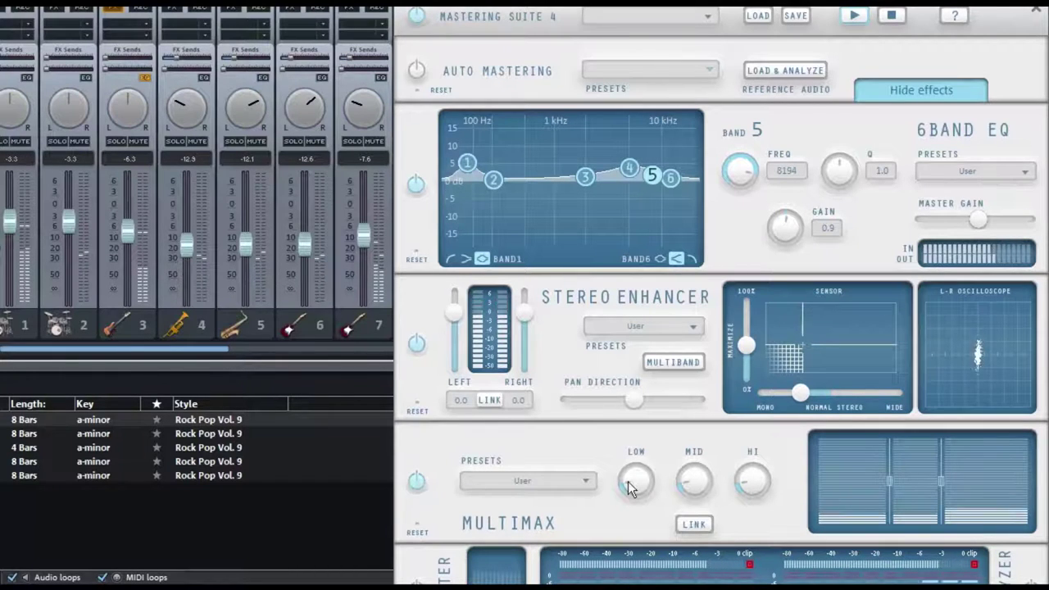
mouse_move(628, 481)
left_mouse_down()
mouse_move(680, 487)
mouse_move(694, 476)
mouse_move(688, 485)
mouse_move(614, 476)
left_mouse_up()
left_click(686, 525)
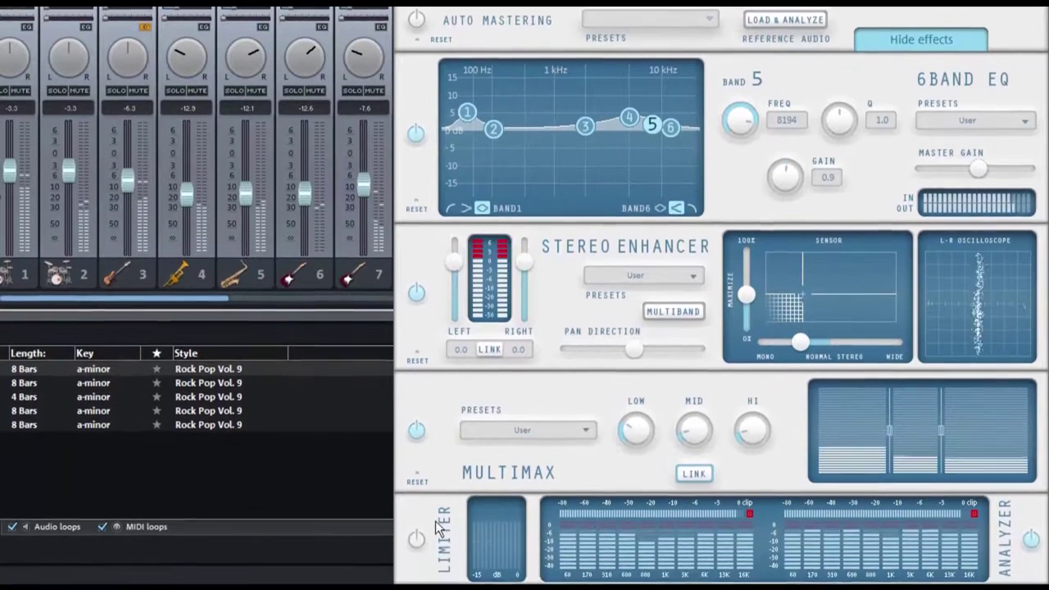
left_click(419, 537)
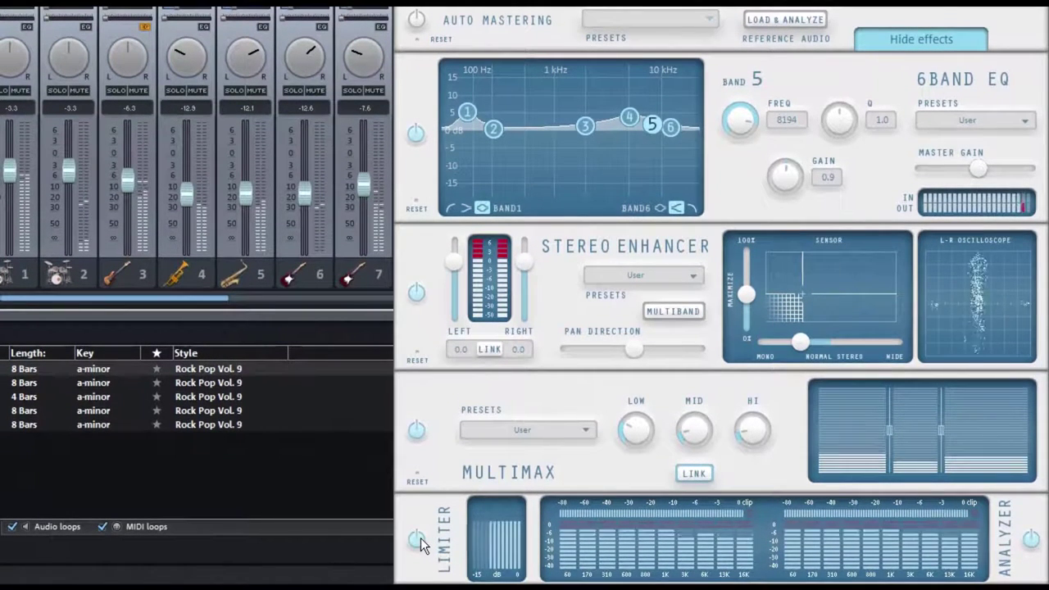